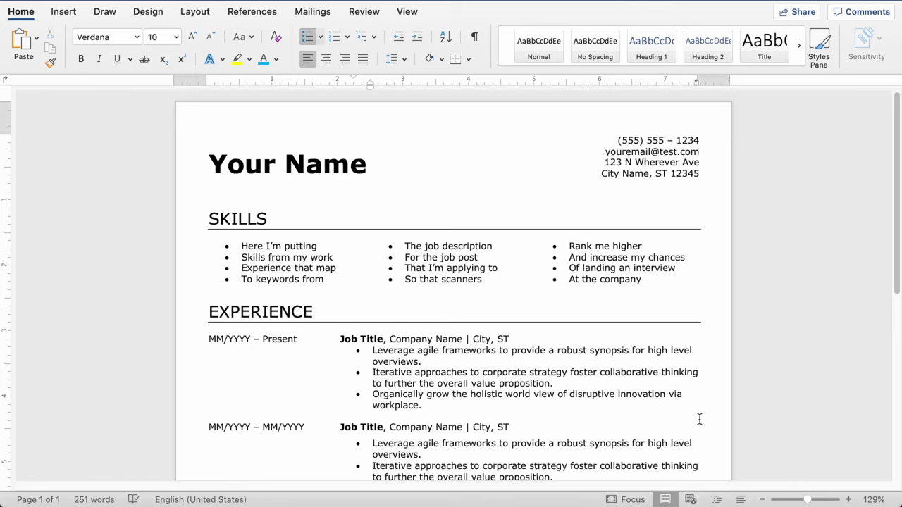
scroll(699, 419, down, 6)
scroll(700, 419, up, 9)
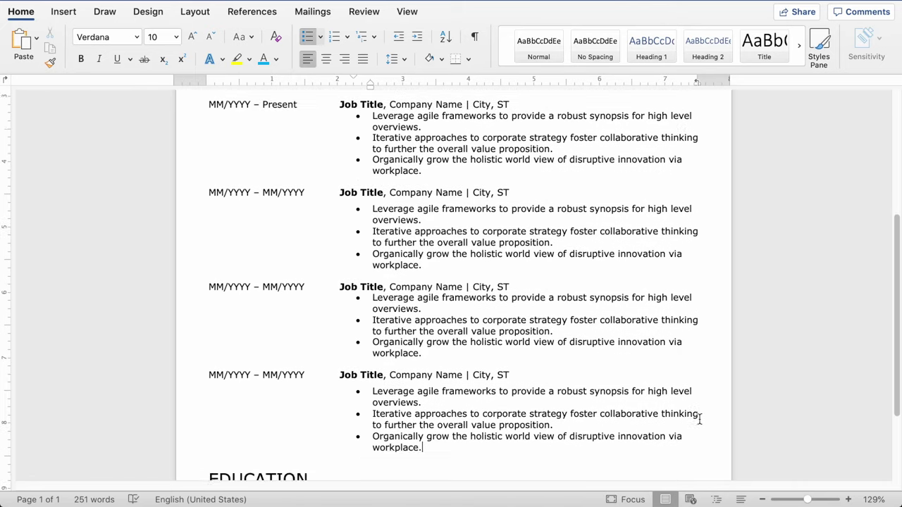
scroll(700, 419, up, 2)
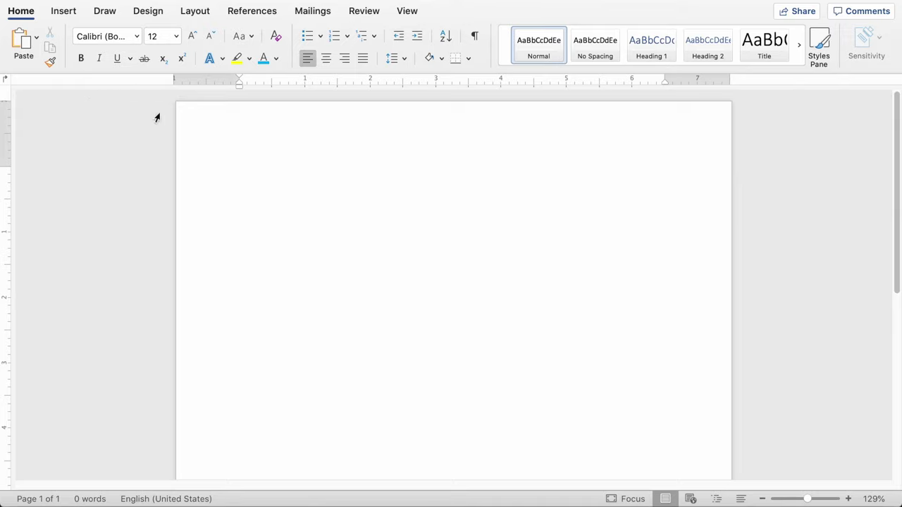
- Set the blank document's page margins to the Narrow preset of 0.5" on all sides
click(197, 12)
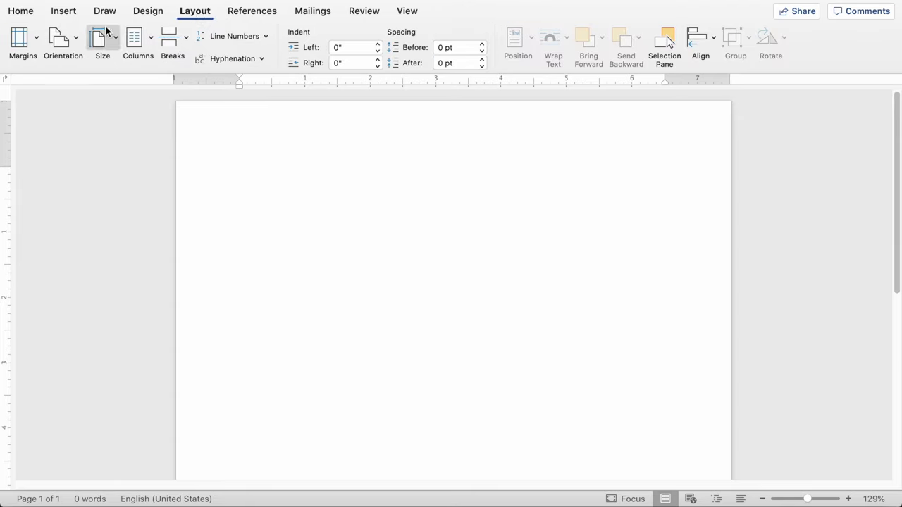
click(39, 34)
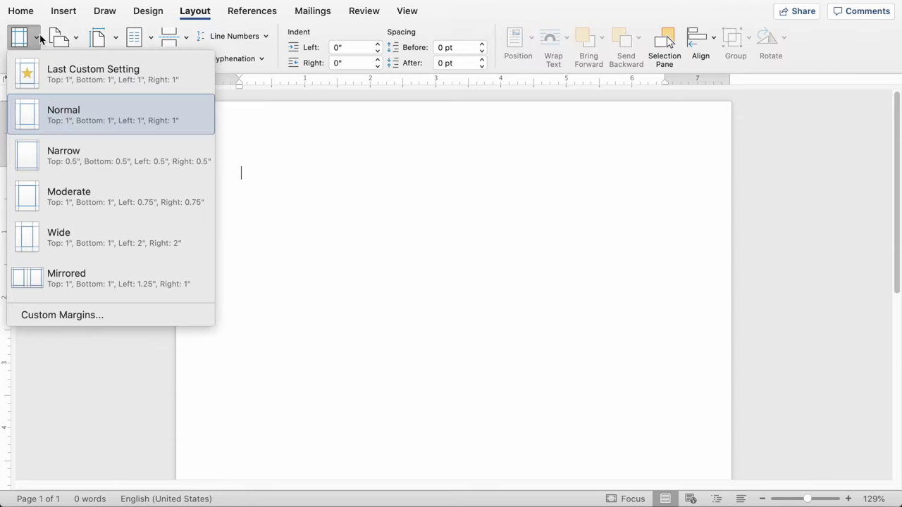
click(66, 153)
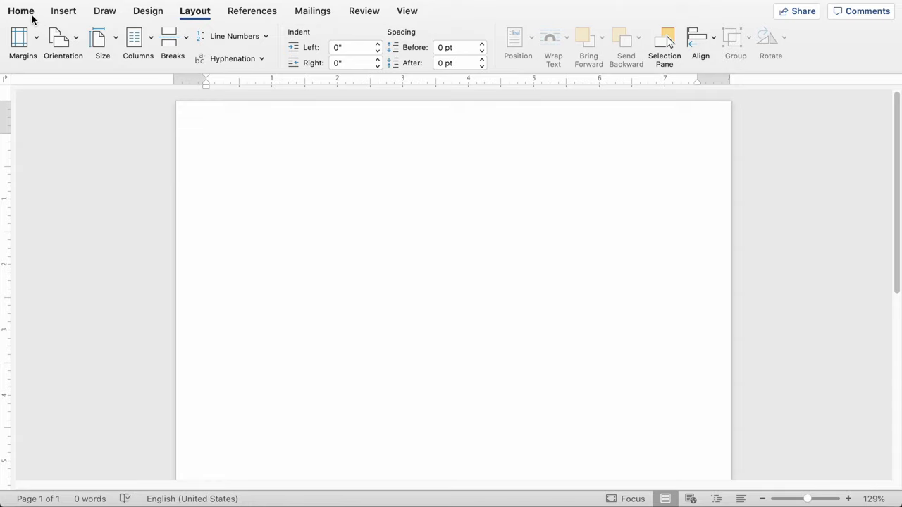
- Modify the Normal style to use the Verdana font at 10 pt
click(31, 15)
right_click(527, 40)
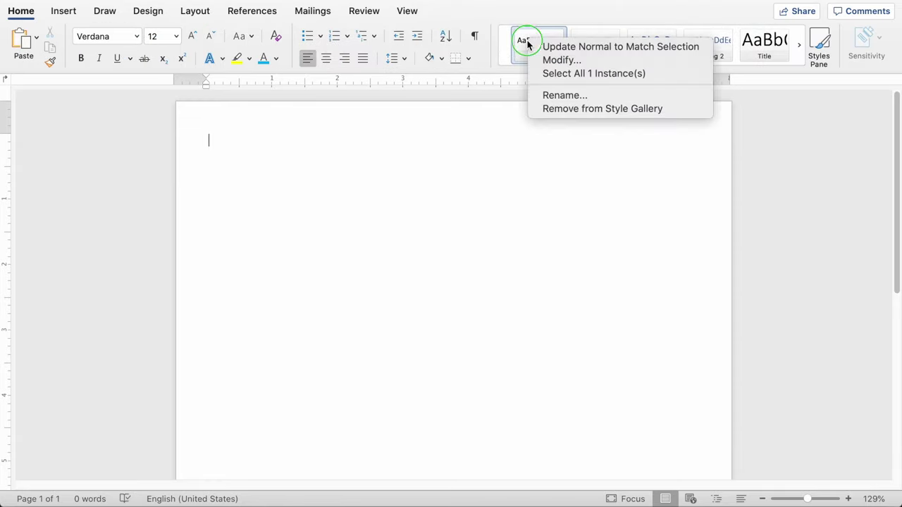
click(551, 60)
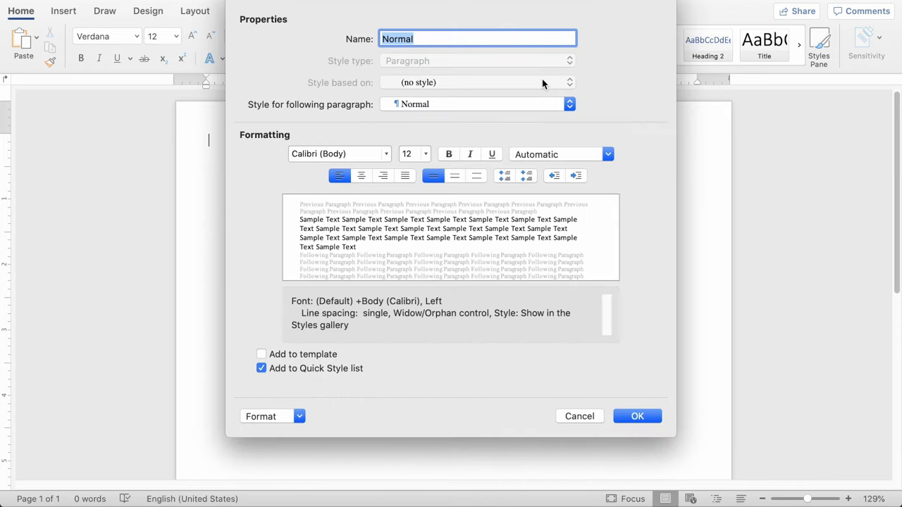
click(425, 155)
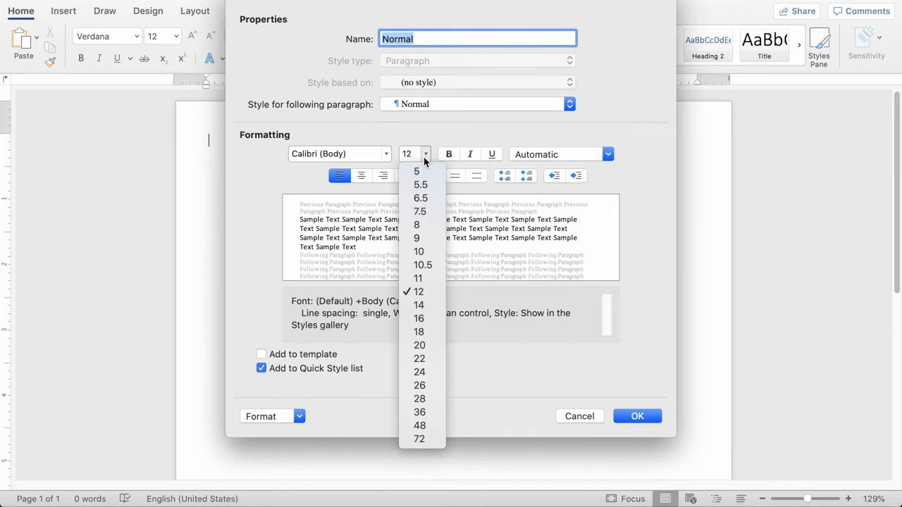
click(426, 253)
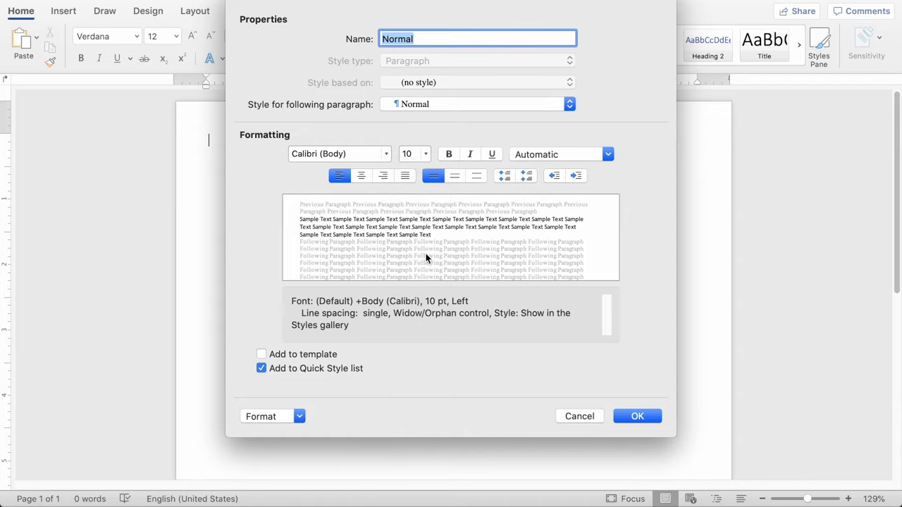
click(385, 155)
click(386, 269)
click(637, 417)
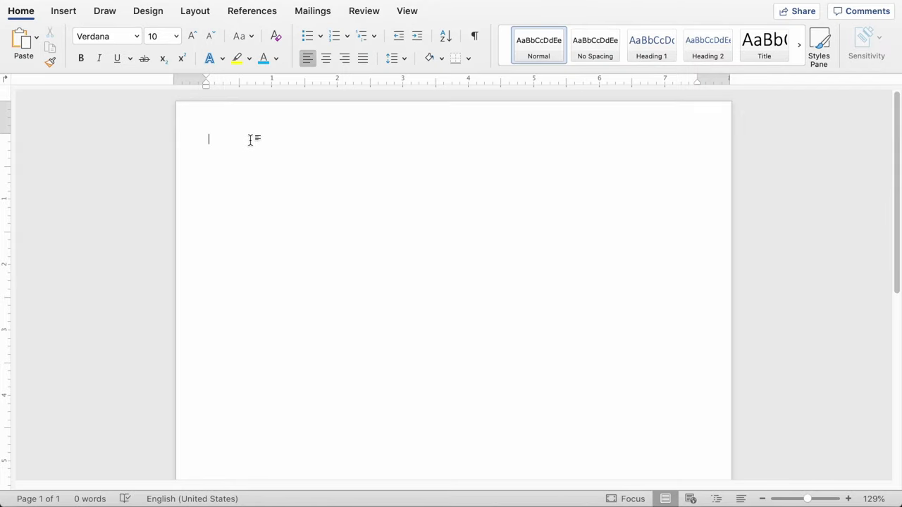
- Insert a table with one row and two columns at the start of the page
click(65, 12)
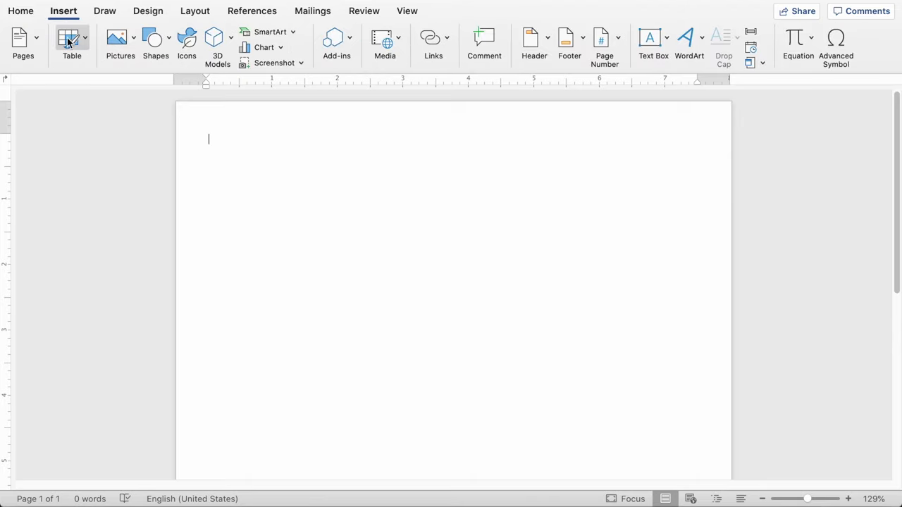
click(69, 41)
click(88, 77)
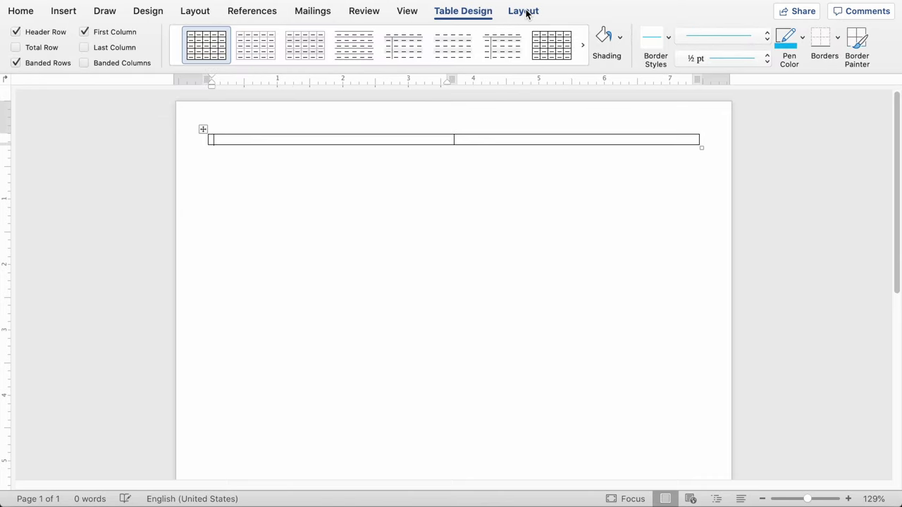
- Set the table's default left and right cell margins to 0
click(525, 11)
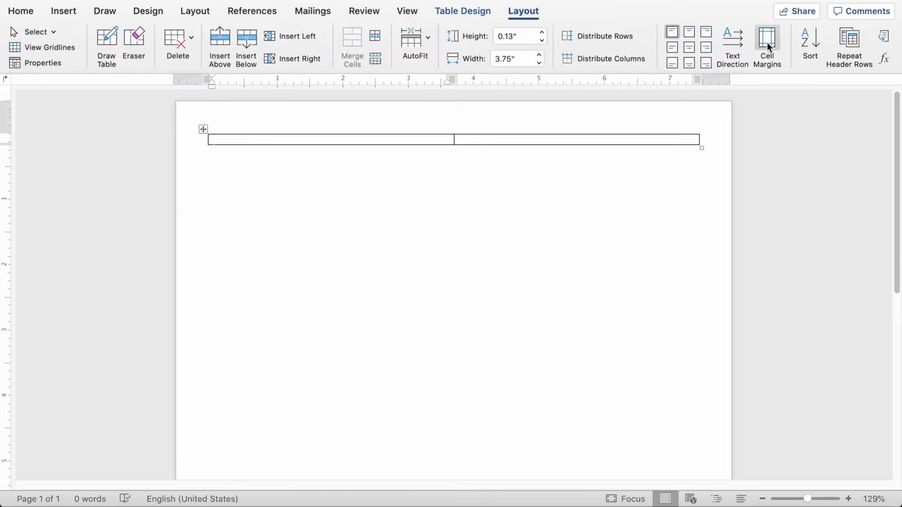
click(767, 45)
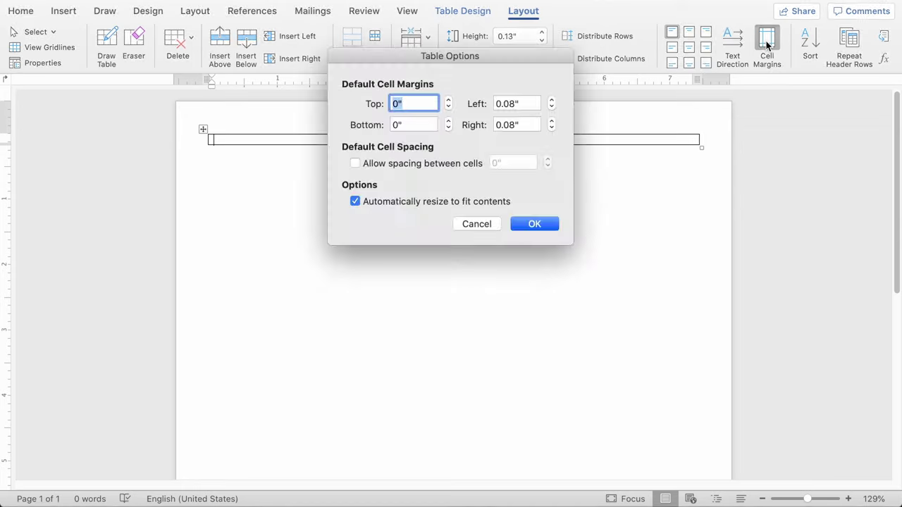
triple_click(506, 104)
text(0.)
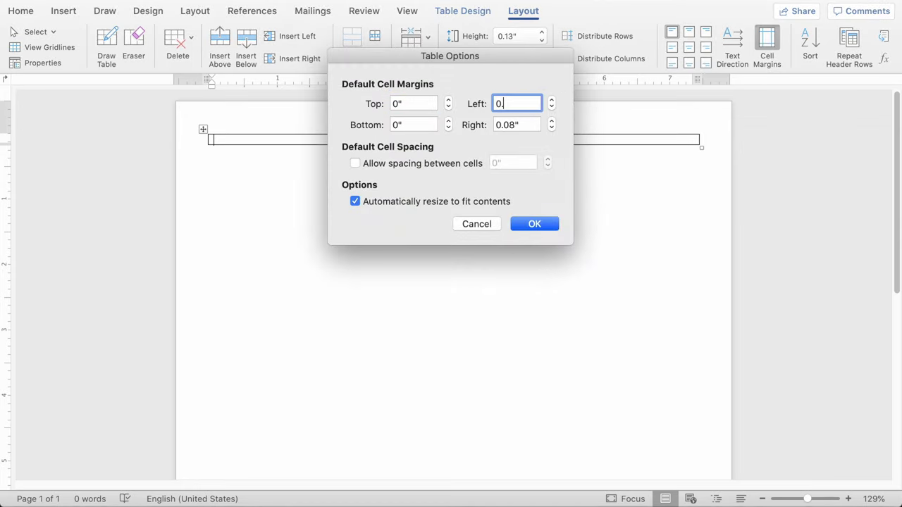
triple_click(537, 124)
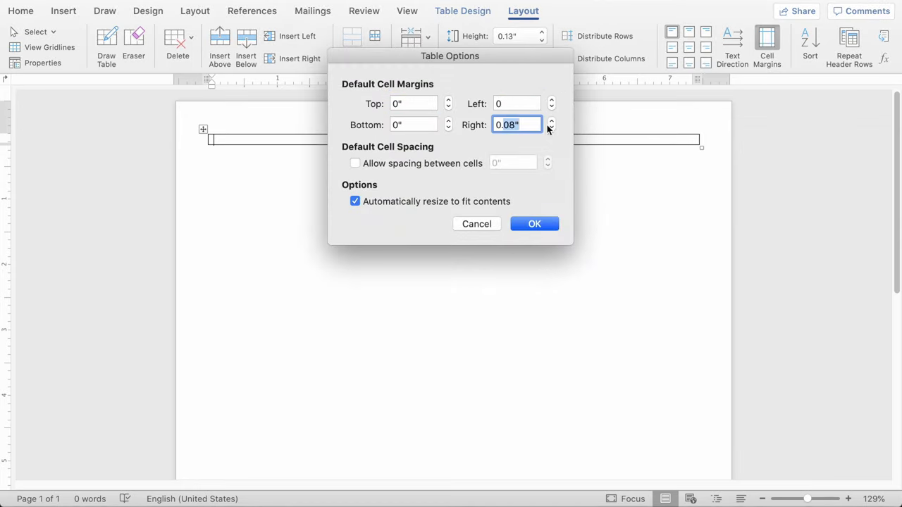
text(0)
click(540, 227)
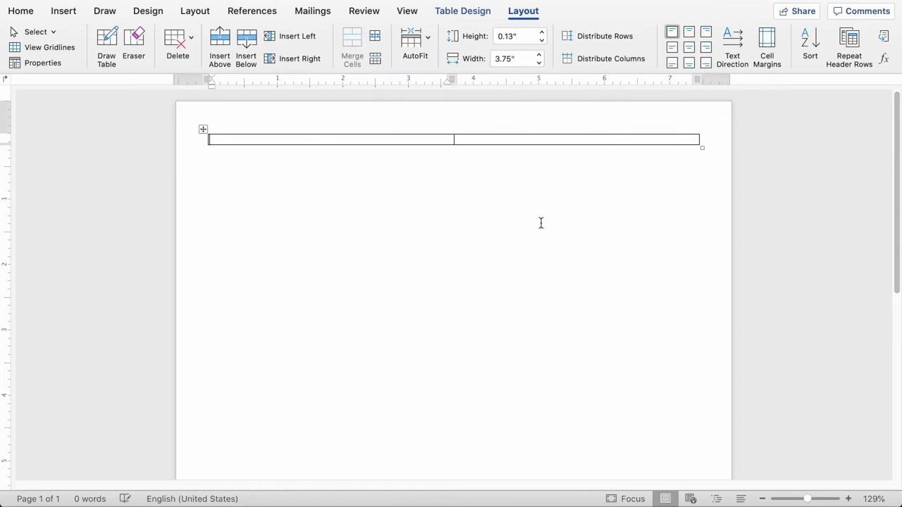
- Enter the placeholder "Full Name" in the first cell and the phone number in the second, followed by a new line
click(385, 138)
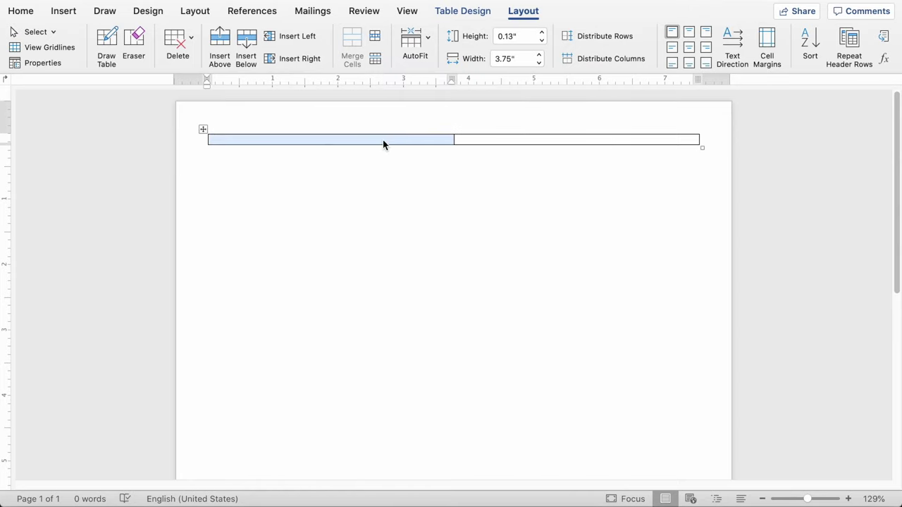
text(Full Name)
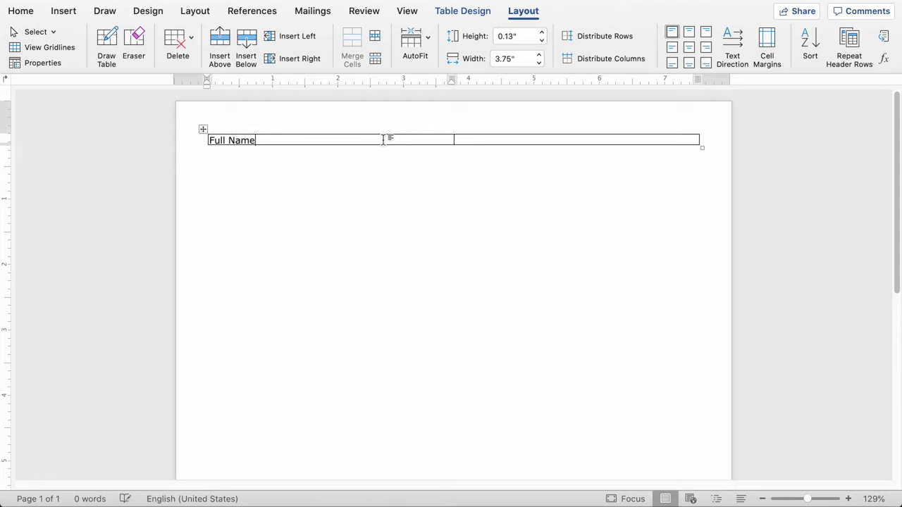
click(607, 138)
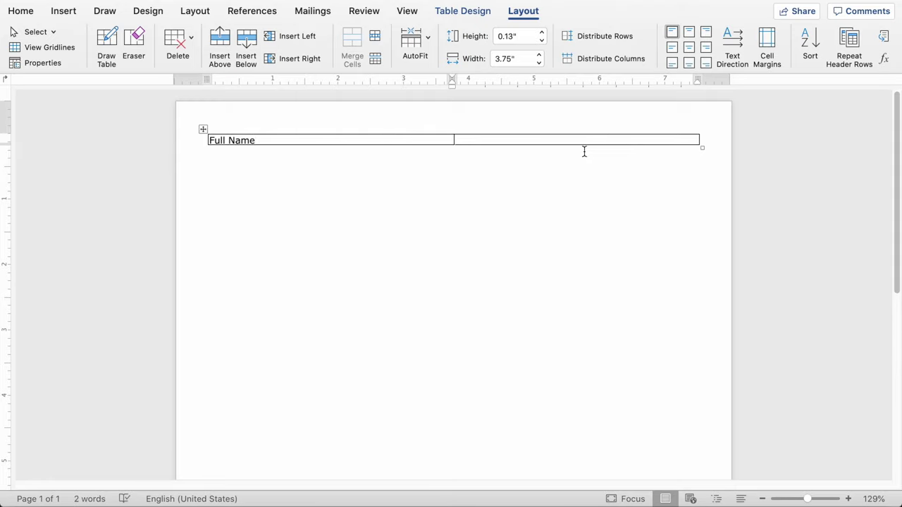
text((555) 555 - 5555)
key(Return)
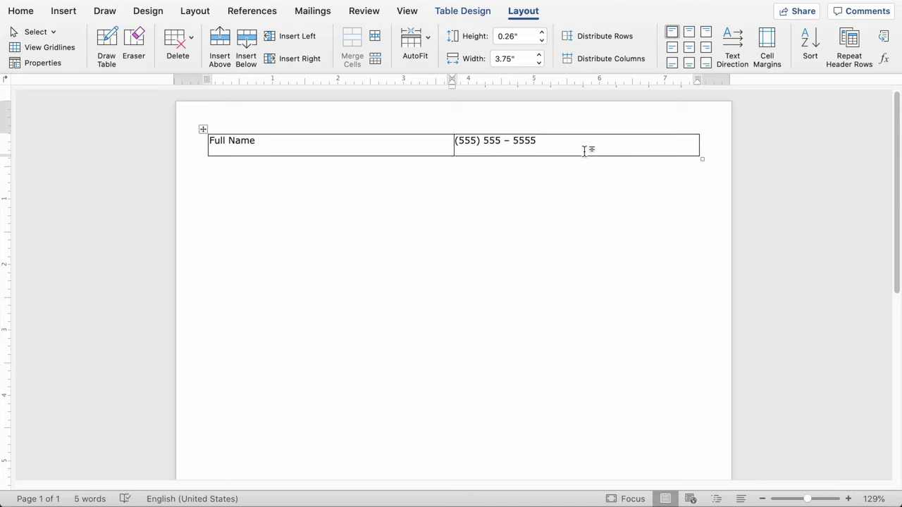
- Add the e-mail address below the phone number and undo its automatic hyperlink formatting
text(email@whatever.com)
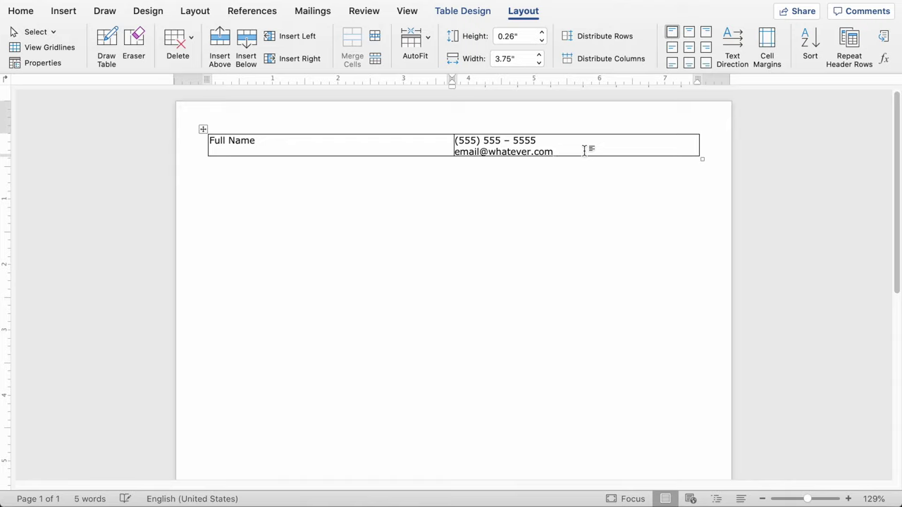
key(Return)
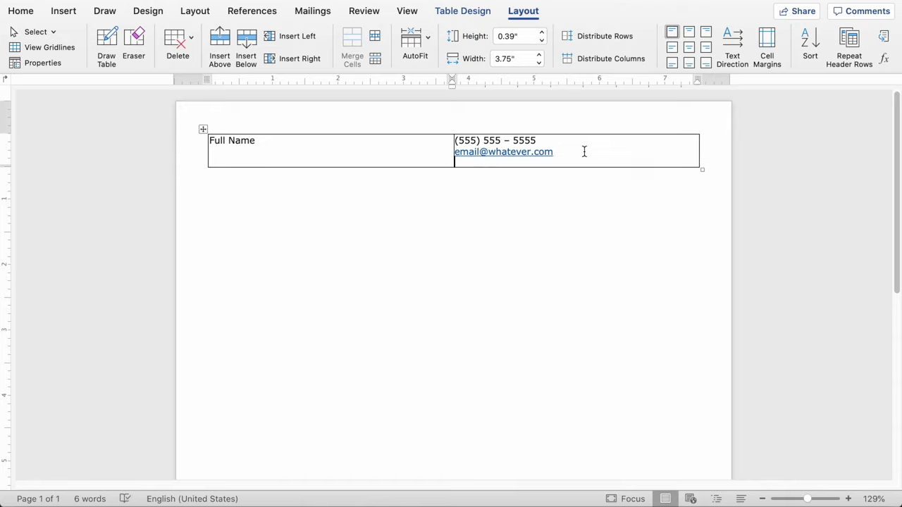
key(super+z)
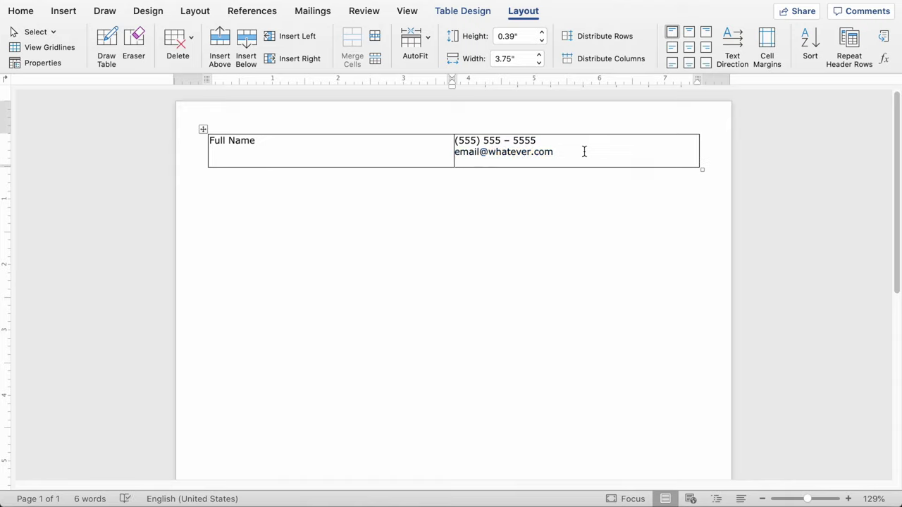
- Add the street address and the city, state and ZIP code as two lines below the e-mail address
text(123 N. Wherever Ave)
key(Return)
text(City Name, ST 12345)
- Align the contact details to the bottom right of their cell and the name to the bottom left of its cell
drag(457, 140, 571, 175)
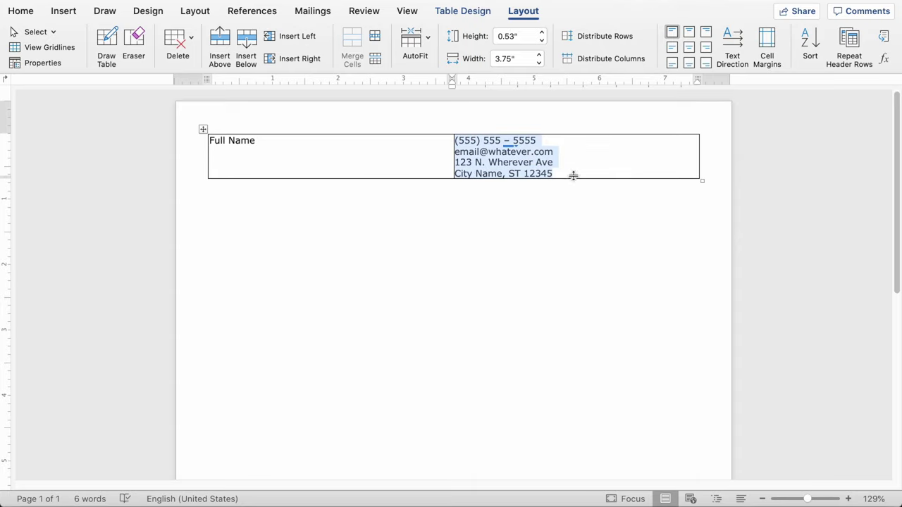
click(706, 64)
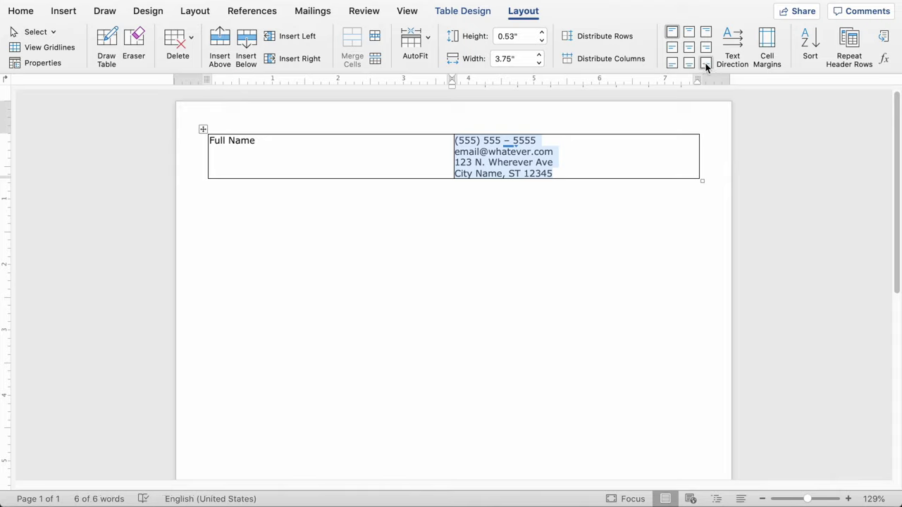
click(271, 156)
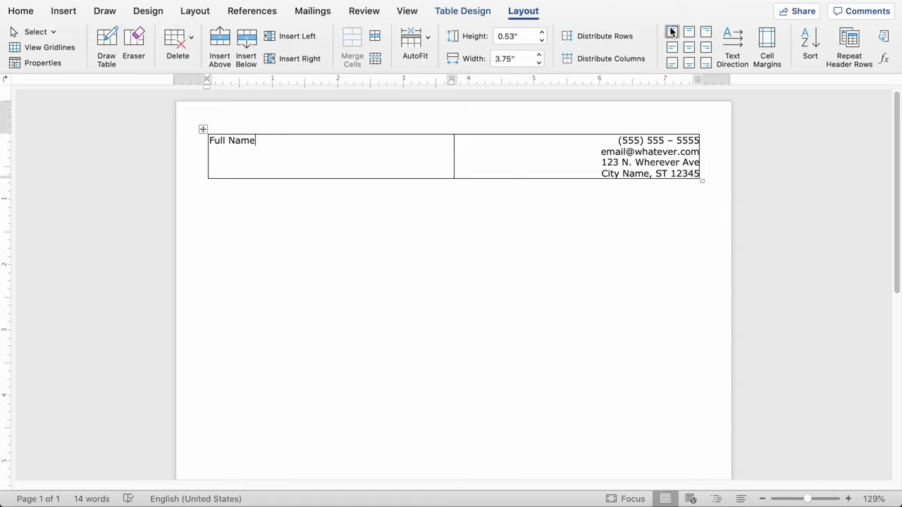
click(672, 64)
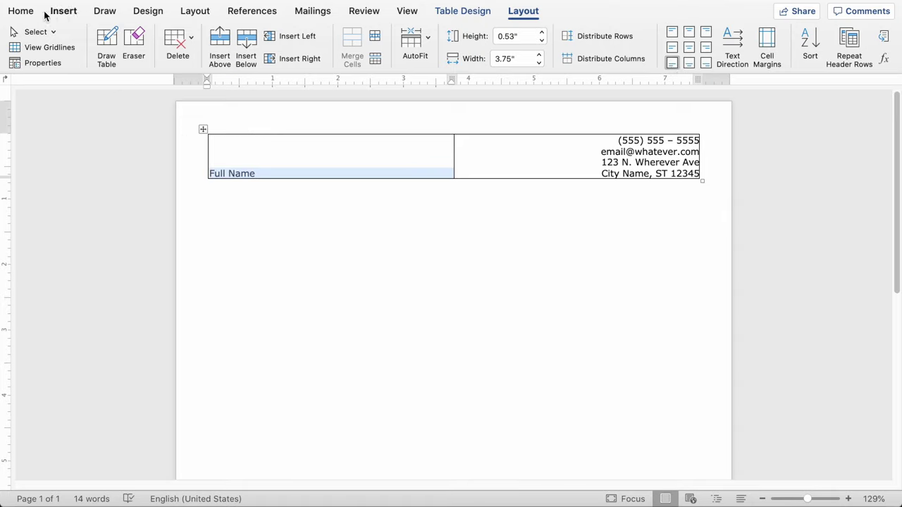
- Increase the font size of the "Full Name" text to 28 pt
click(22, 11)
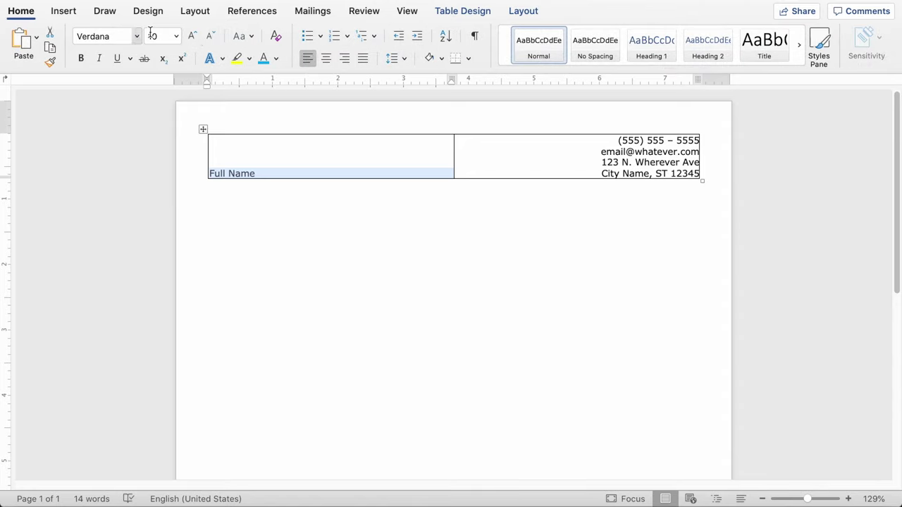
click(192, 36)
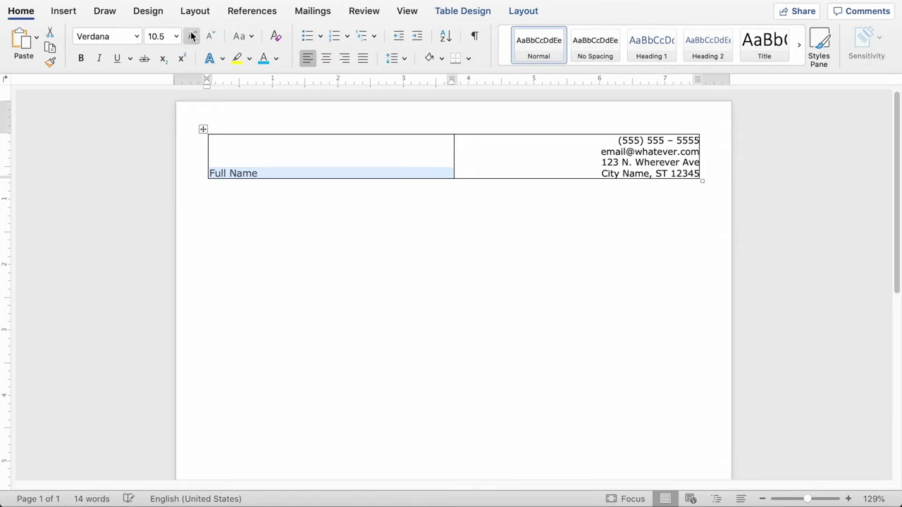
click(192, 36)
click(192, 36)
click(192, 36)
click(192, 36)
click(192, 36)
click(192, 36)
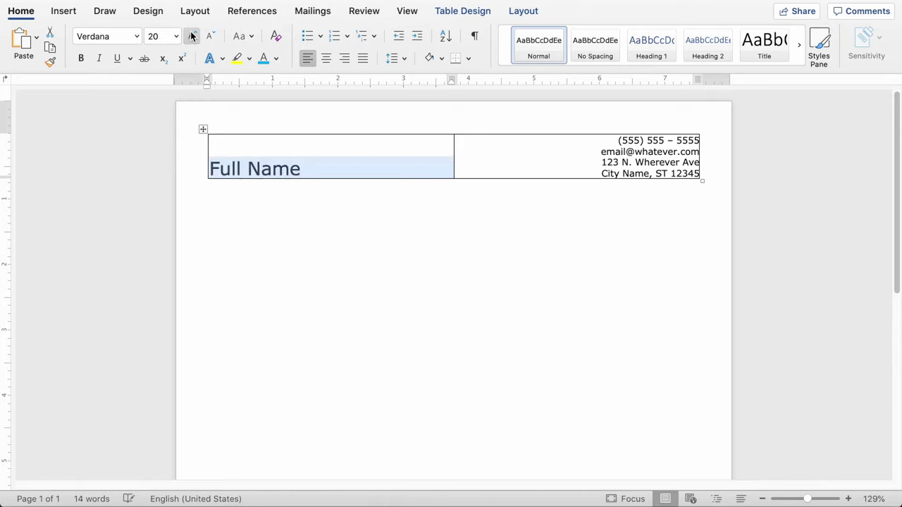
click(193, 36)
click(192, 36)
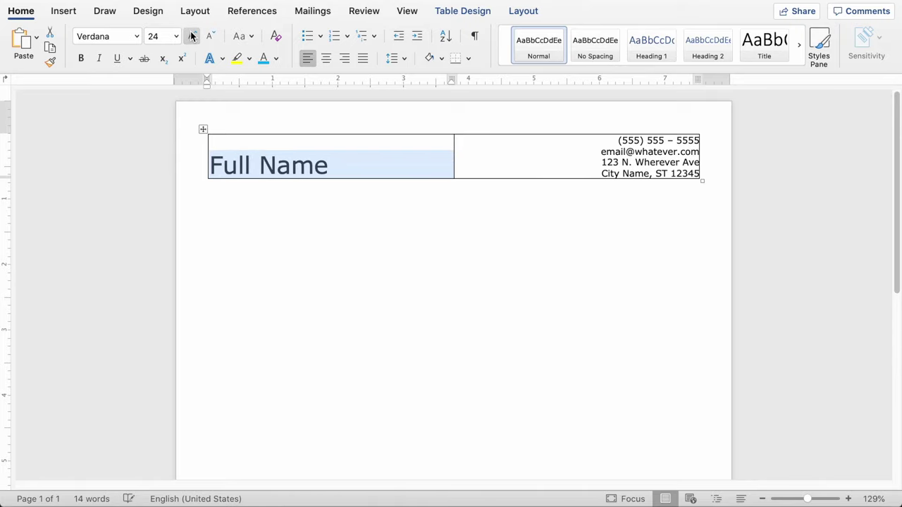
click(193, 36)
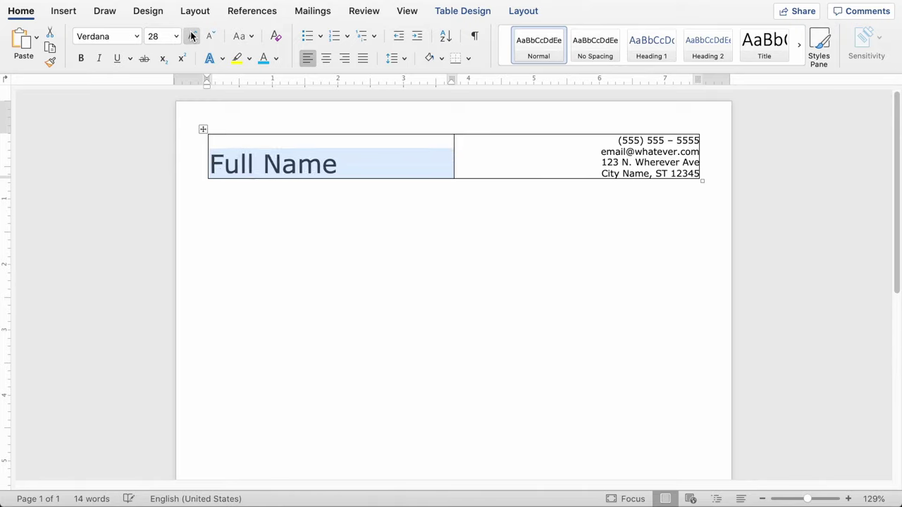
- Remove all borders from the header table holding the name and contact details
click(203, 129)
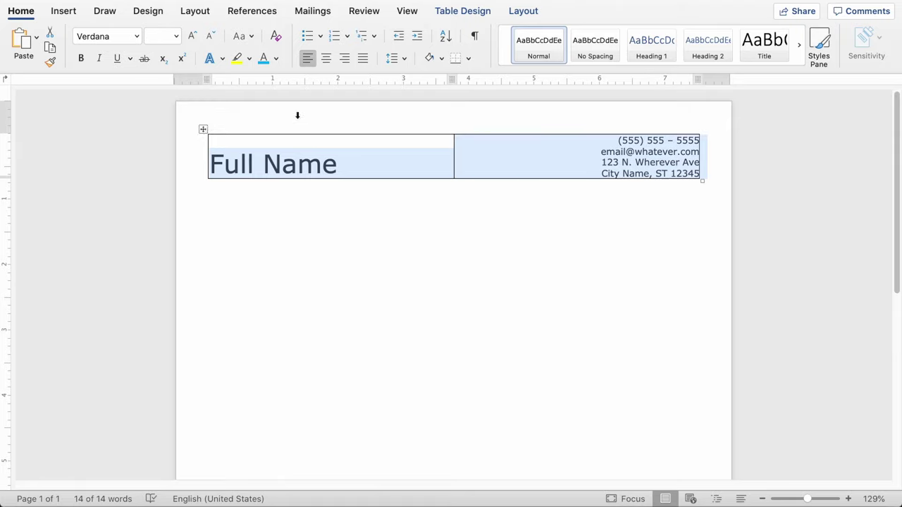
click(482, 11)
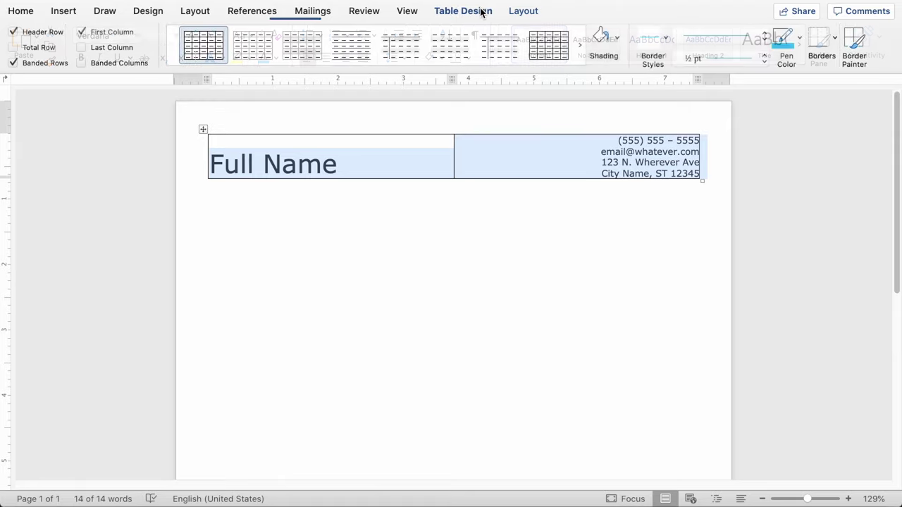
click(837, 36)
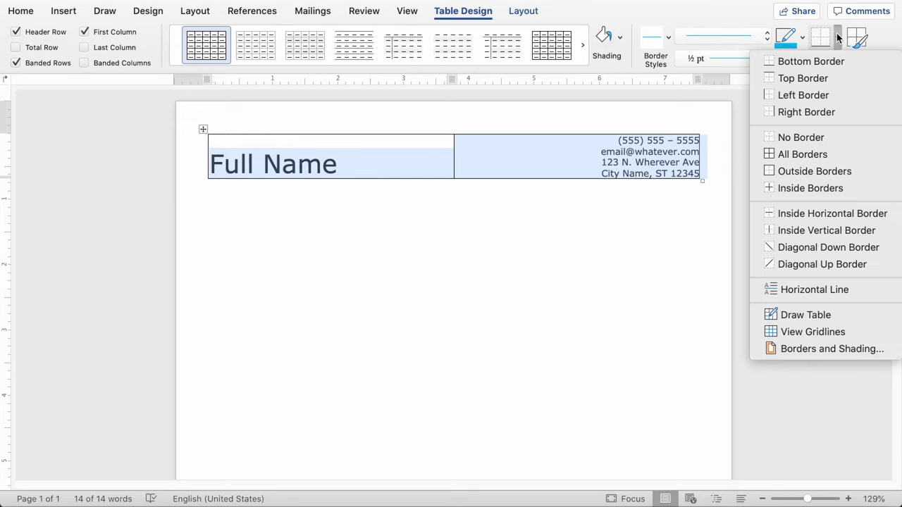
click(810, 137)
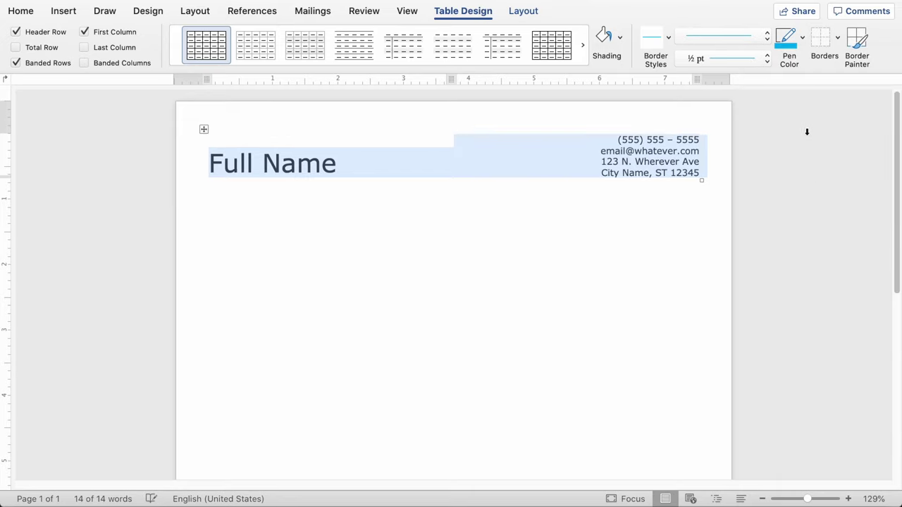
- Add the section headings SKILLS, EXPERIENCE and EDUCATION below the header table, separated by blank lines
click(230, 217)
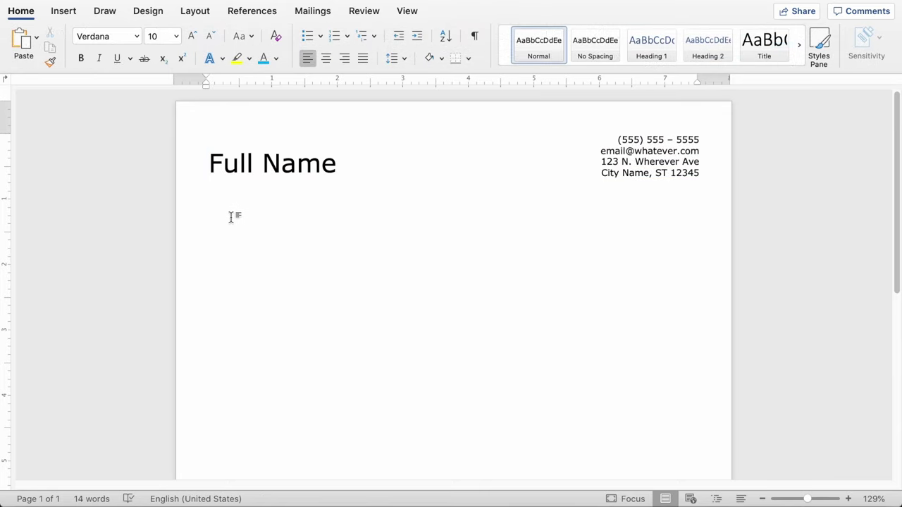
text(SKILLS)
text(EXPERIENCE  )
text(EDUCATION)
key(Return)
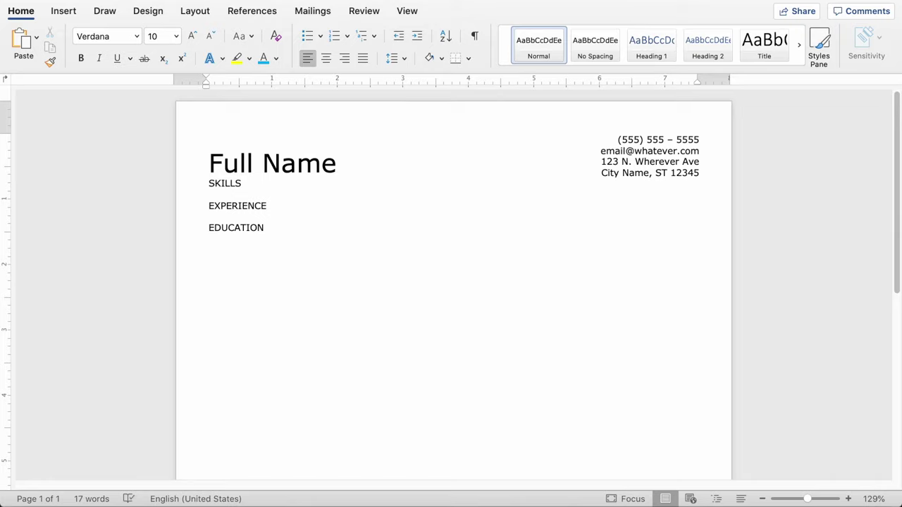
- Set the SKILLS heading's paragraph spacing to 12 pt before and 12 pt after
double_click(225, 183)
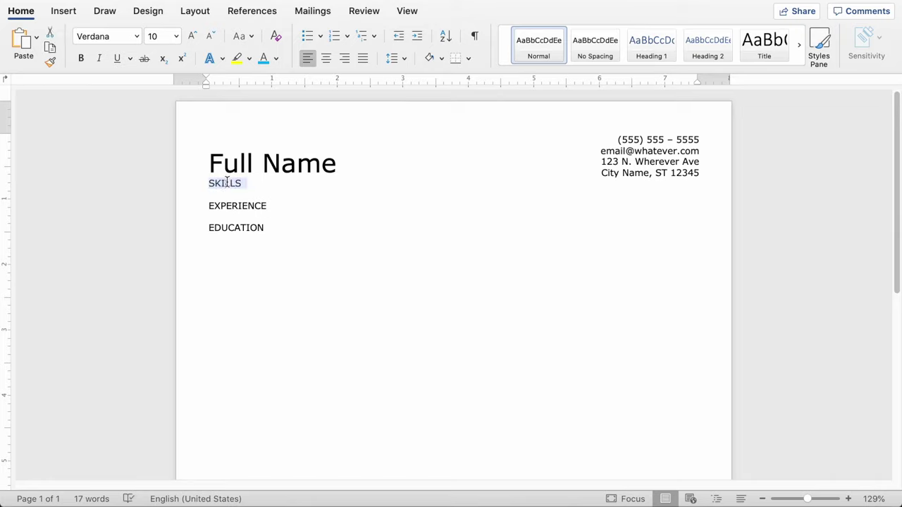
click(404, 59)
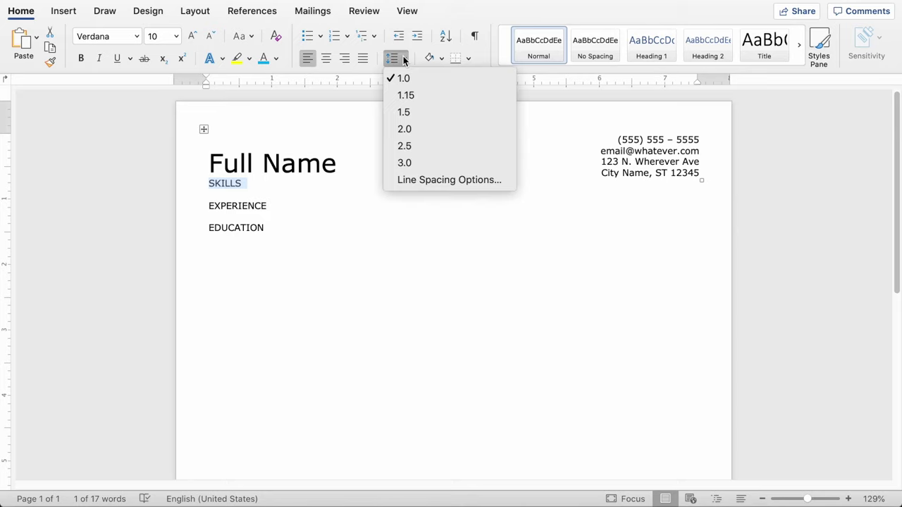
click(416, 179)
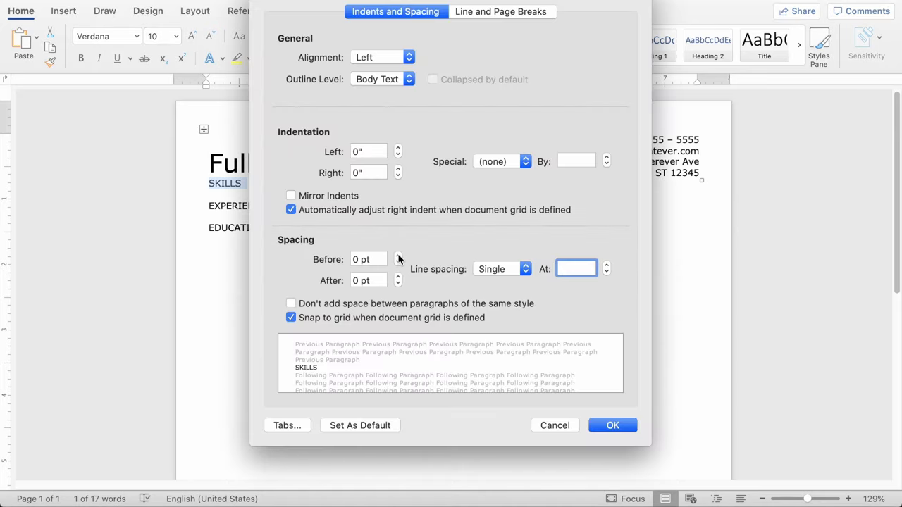
click(398, 257)
click(398, 257)
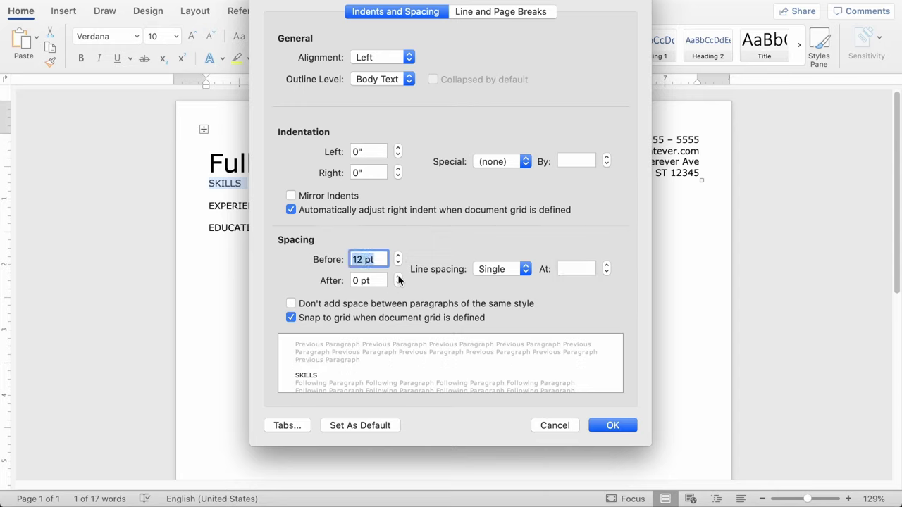
click(398, 279)
click(399, 278)
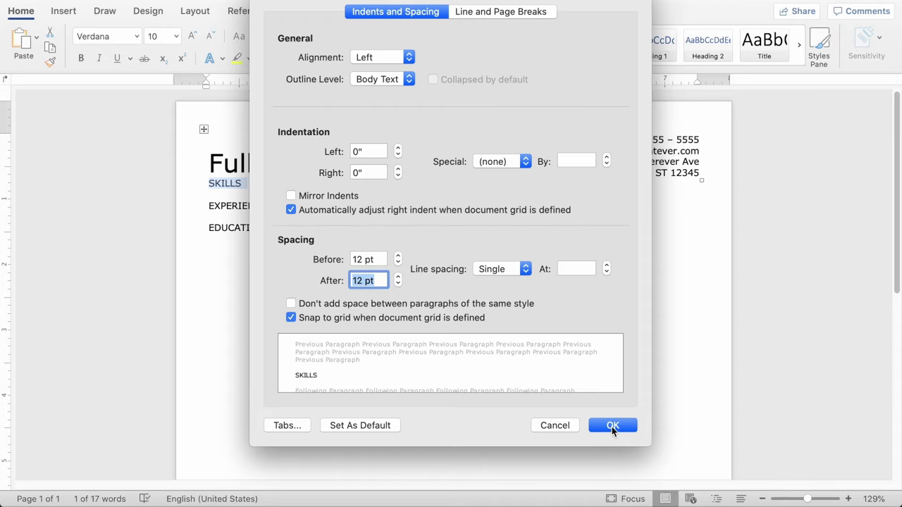
click(612, 426)
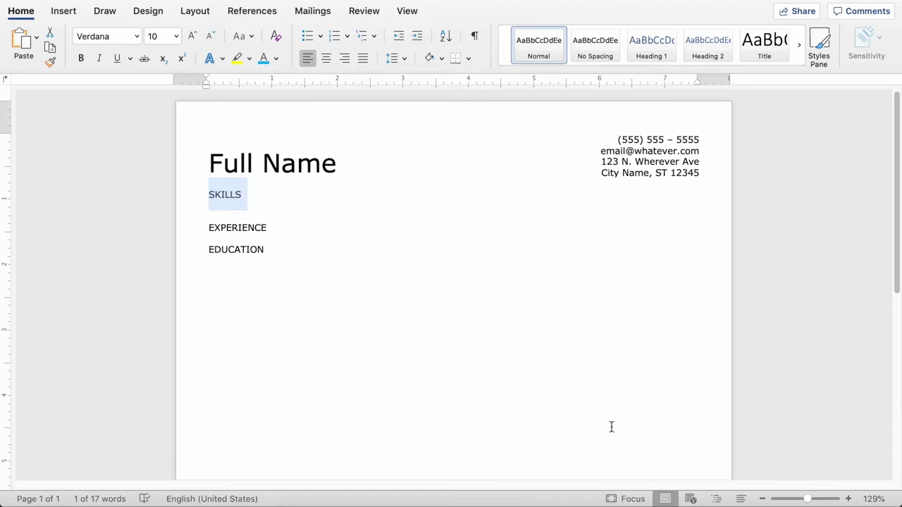
- Add a bottom border beneath the SKILLS heading
click(370, 189)
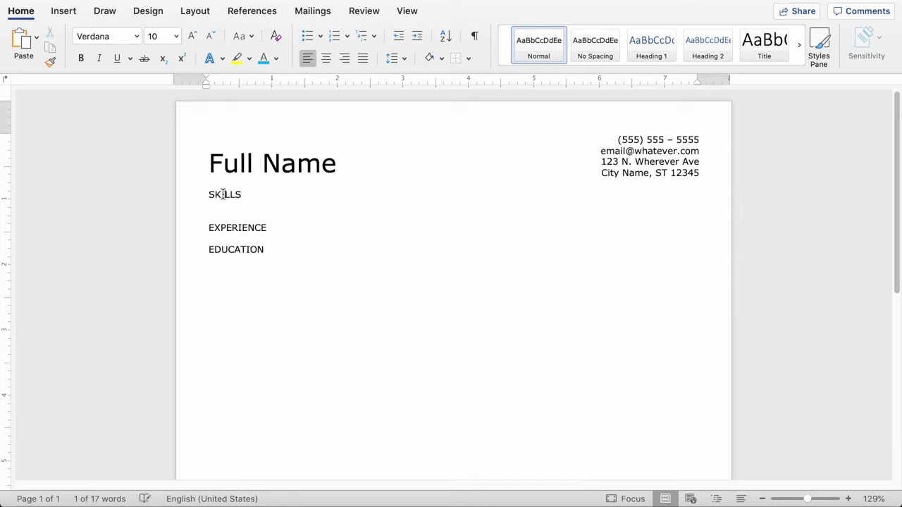
click(470, 59)
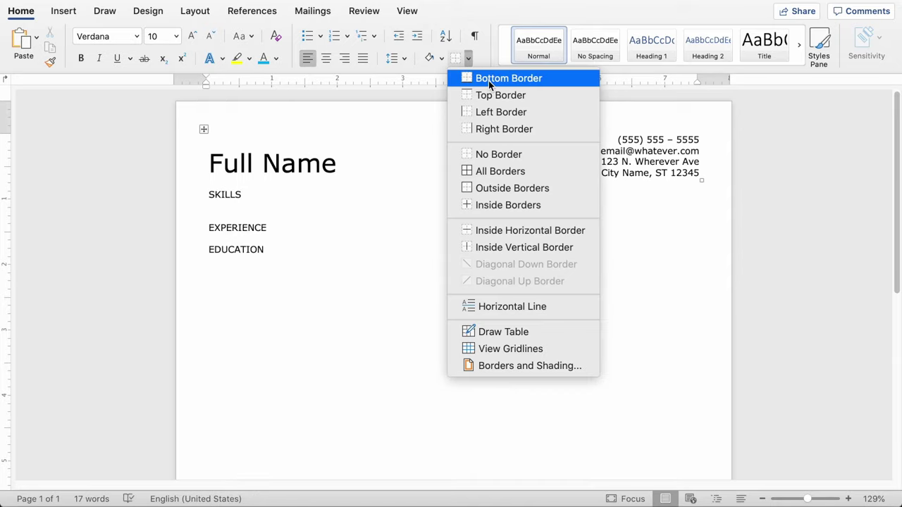
click(488, 79)
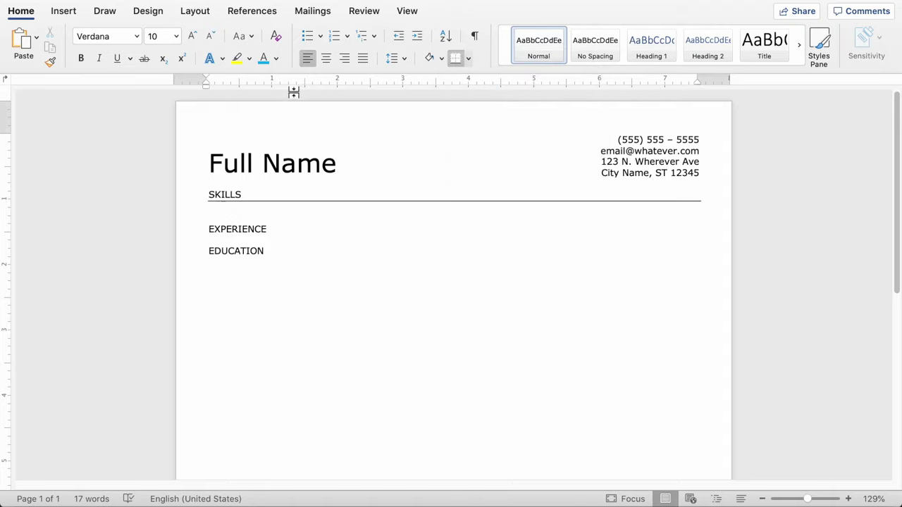
- Increase the font size of the SKILLS heading to 18 pt
click(193, 37)
click(193, 37)
click(193, 37)
click(193, 37)
click(193, 38)
click(193, 37)
click(193, 37)
click(193, 37)
click(210, 36)
click(209, 36)
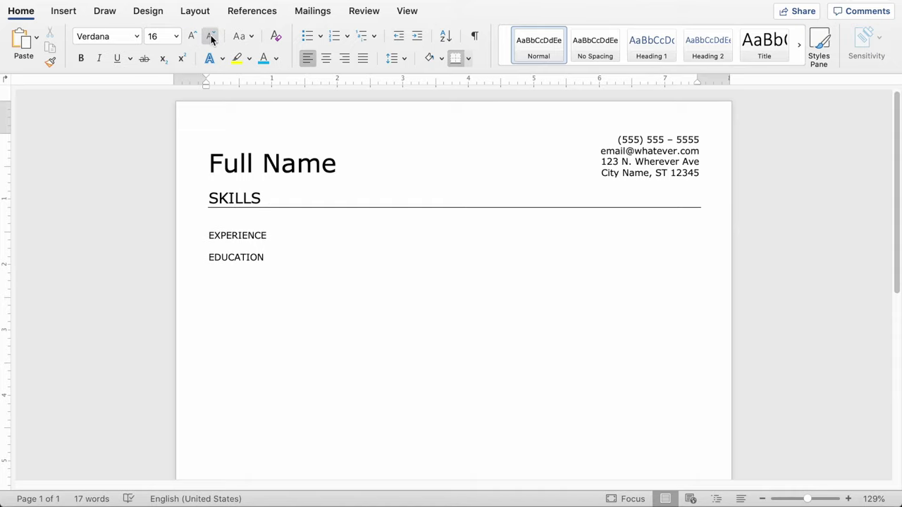
- Copy the SKILLS heading's formatting onto the EXPERIENCE and EDUCATION headings with Format Painter
double_click(239, 200)
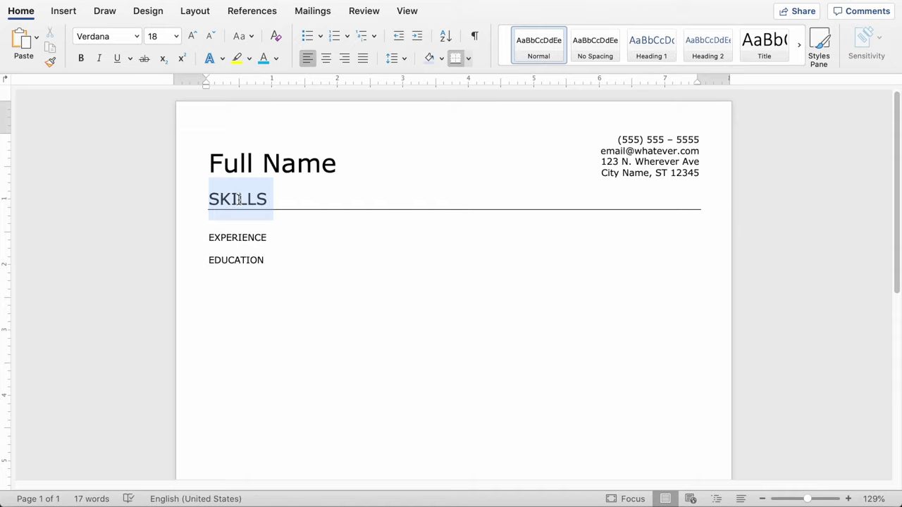
click(47, 61)
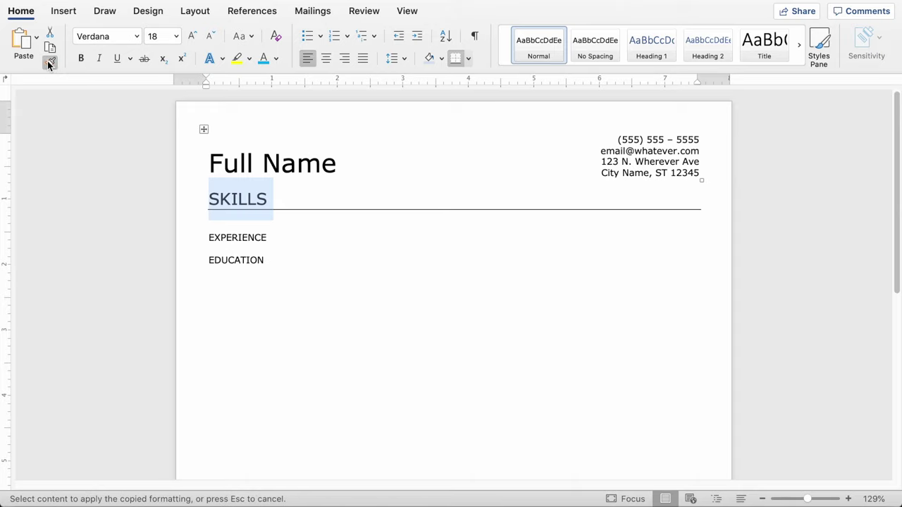
click(233, 239)
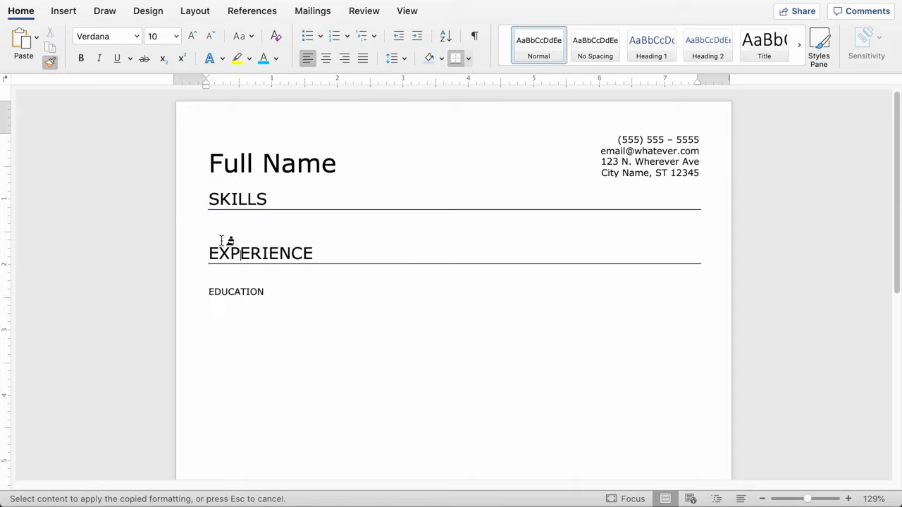
click(236, 296)
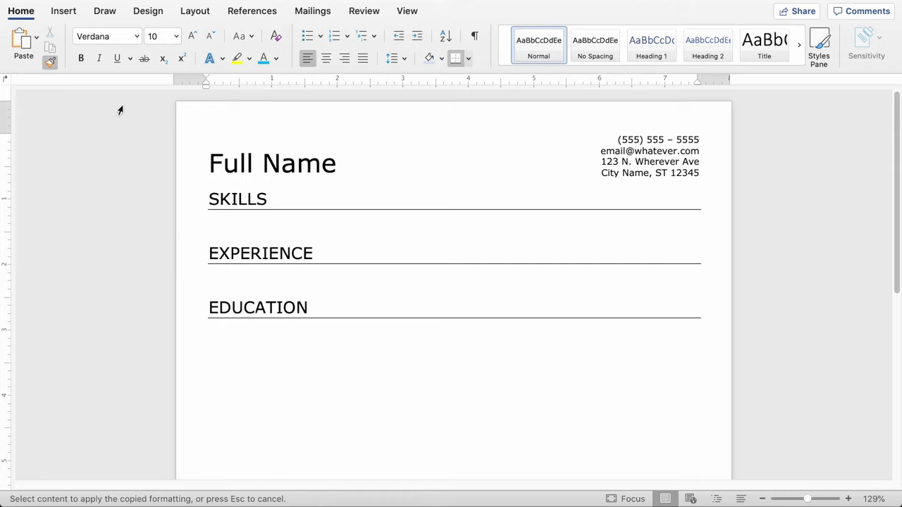
click(52, 62)
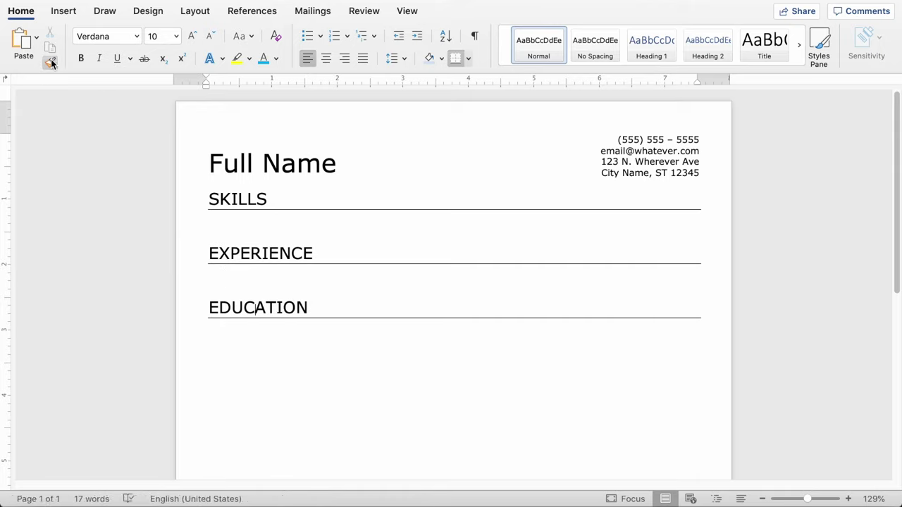
- Insert a table with three columns and one row on the blank line below the SKILLS heading
click(260, 199)
click(267, 223)
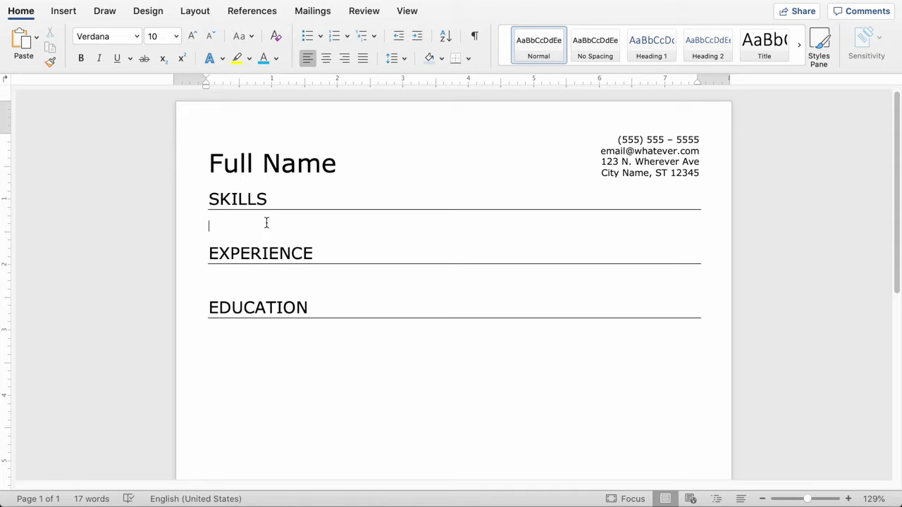
click(63, 12)
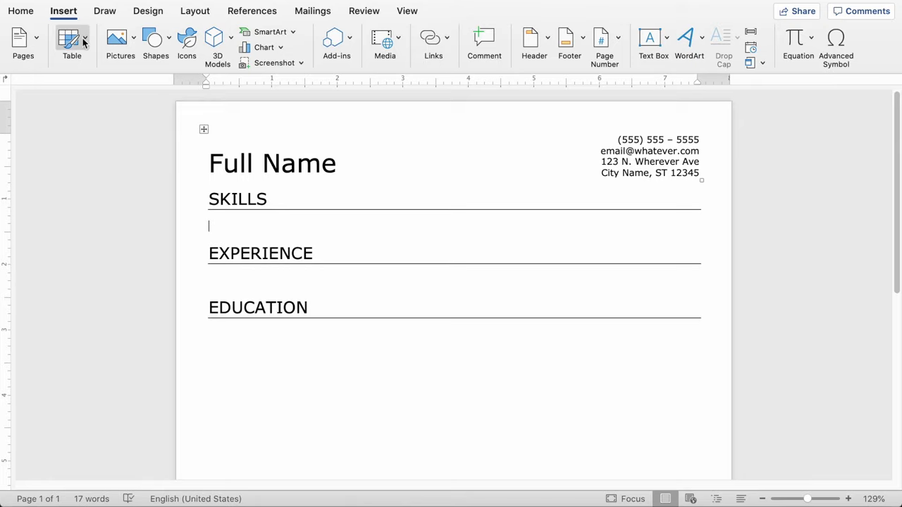
click(83, 43)
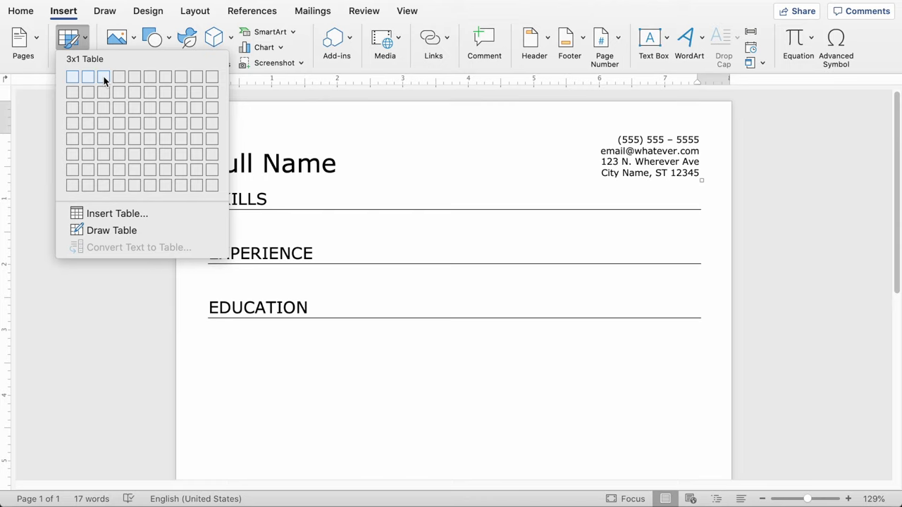
click(103, 79)
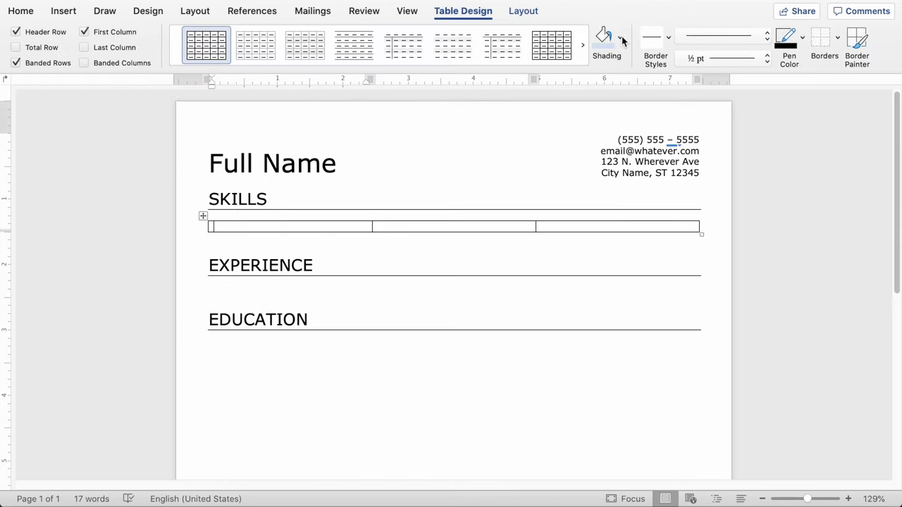
- Set the skills table's default left and right cell margins to 0"
click(532, 14)
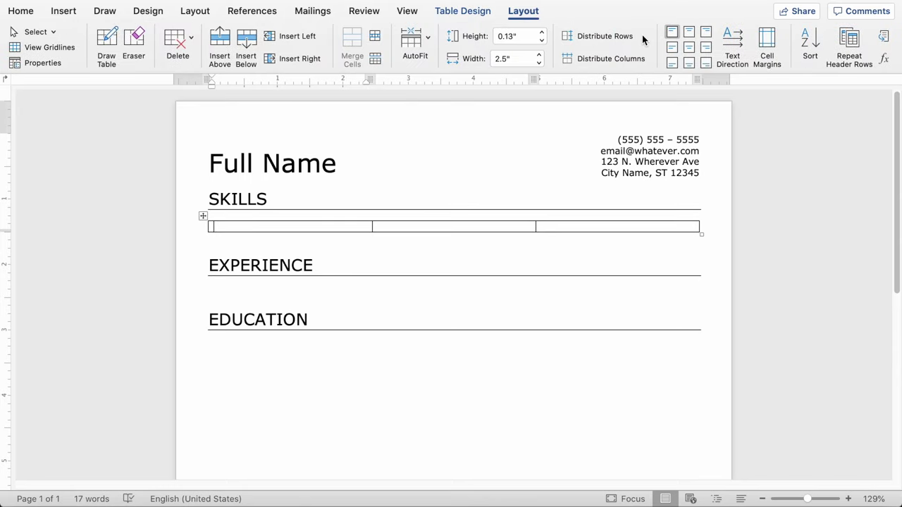
click(767, 44)
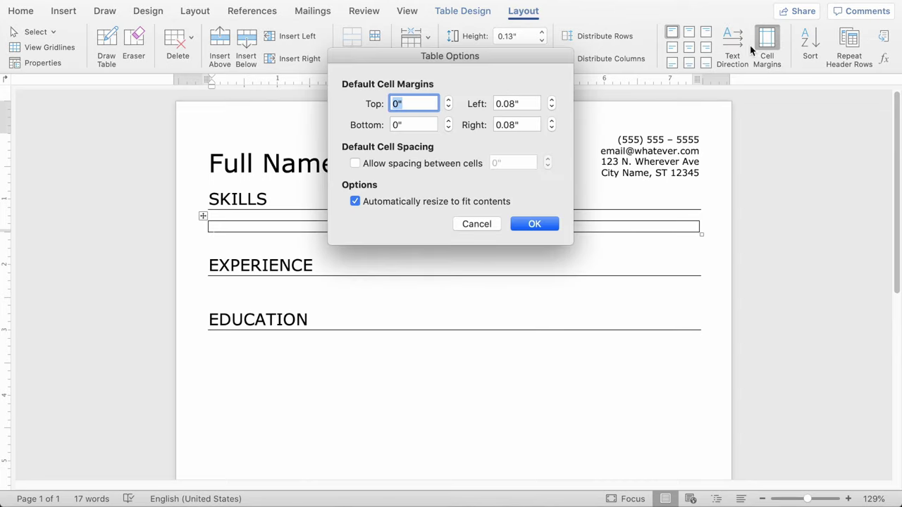
click(512, 103)
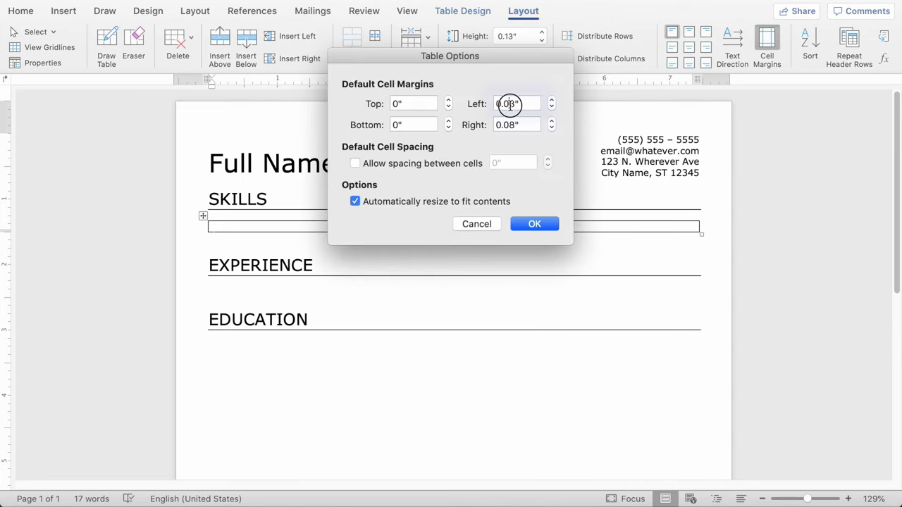
key(BackSpace)
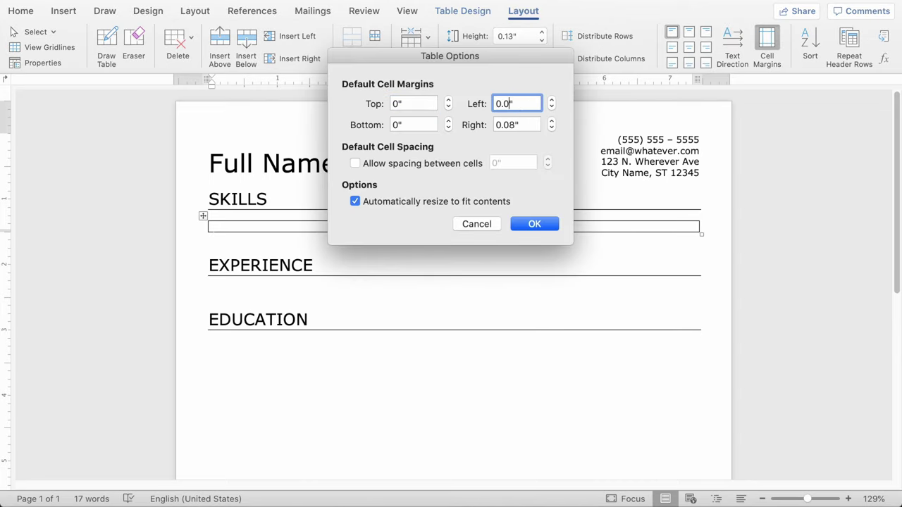
click(511, 125)
key(BackSpace)
key(Return)
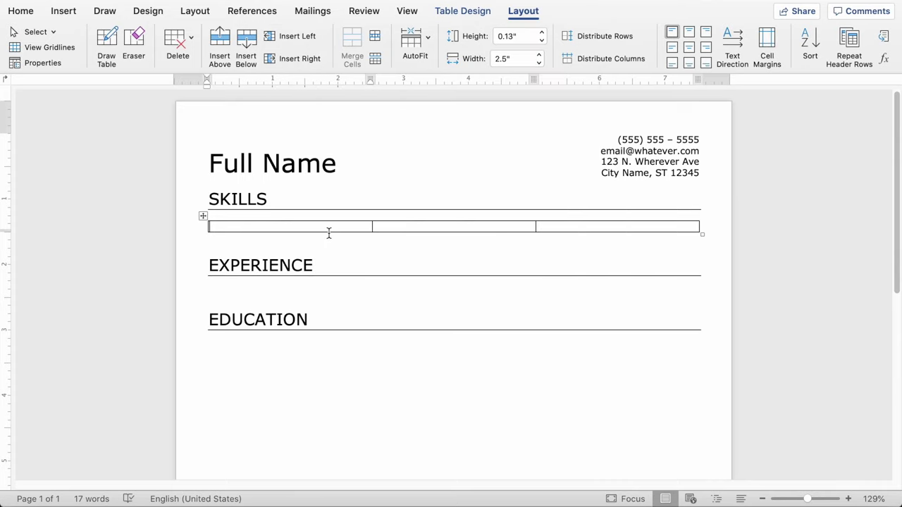
- Fill the first skills cell with bullets "This is where I put", "Skills from my work", "Experience that match" and "Keywords from a job"
text(*)
text( This is where I)
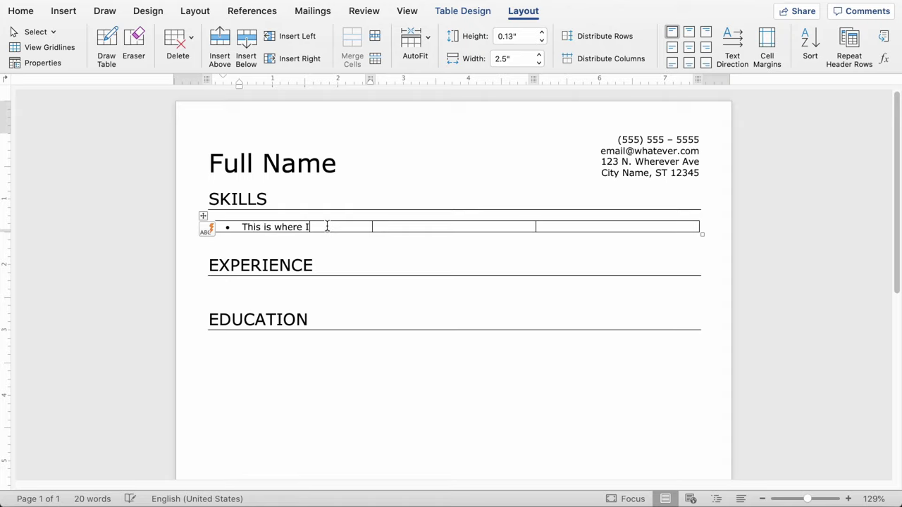
text( put)
key(Return)
text(skills from)
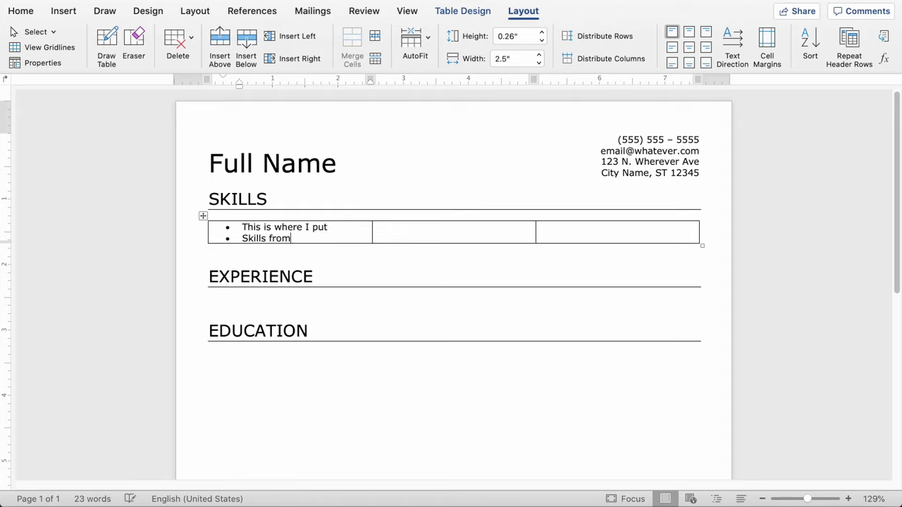
text( my work)
key(Return)
text(experience t)
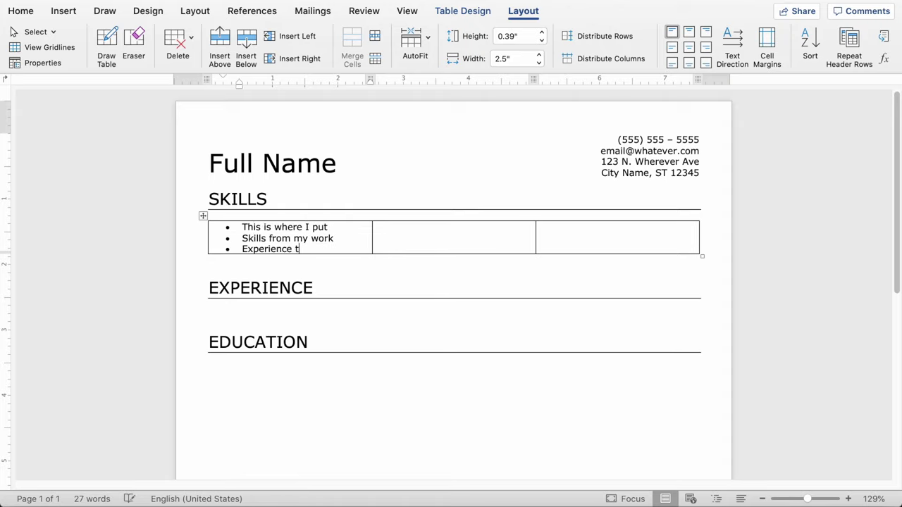
text(hat match)
key(Return)
text(keywords from )
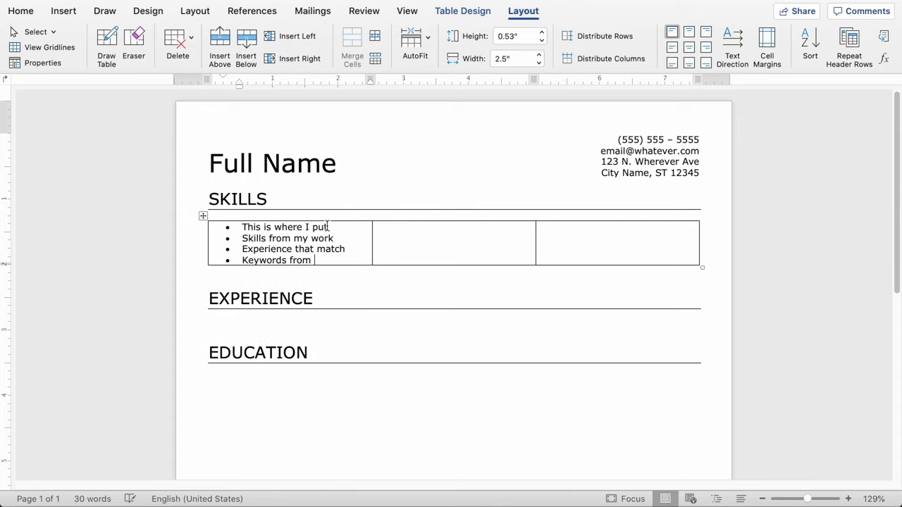
text(a job)
- Fill the second skills cell with bullets "That I'm applying to", "So that I will rank higher", "When the robots scan" and "My resume, which will"
click(427, 232)
text(* That)
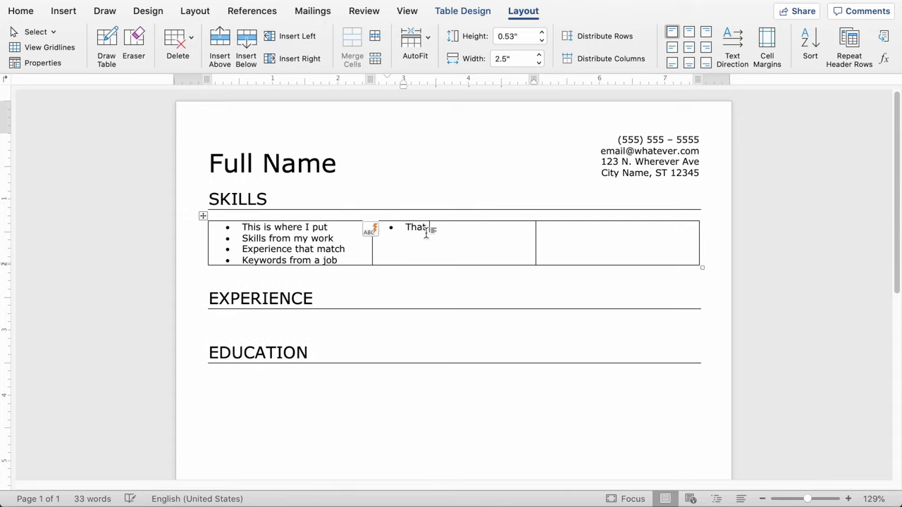
text( I'm applying to)
key(Return)
text(So th)
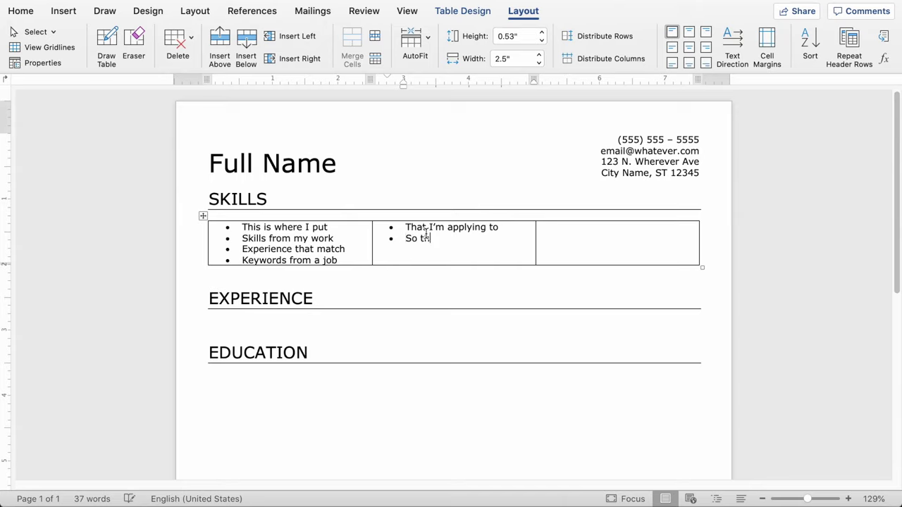
text(at I will rank hig)
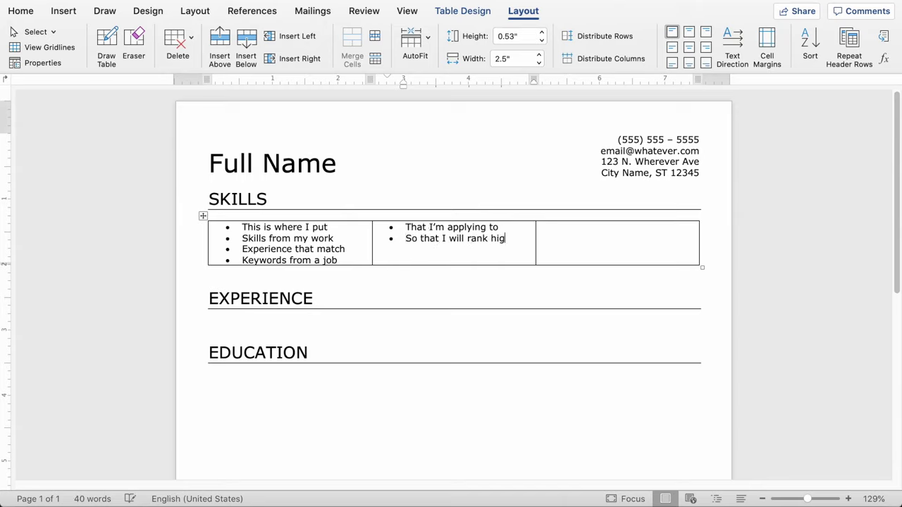
text(her)
key(Return)
text(when the robots scan)
key(Return)
text(My )
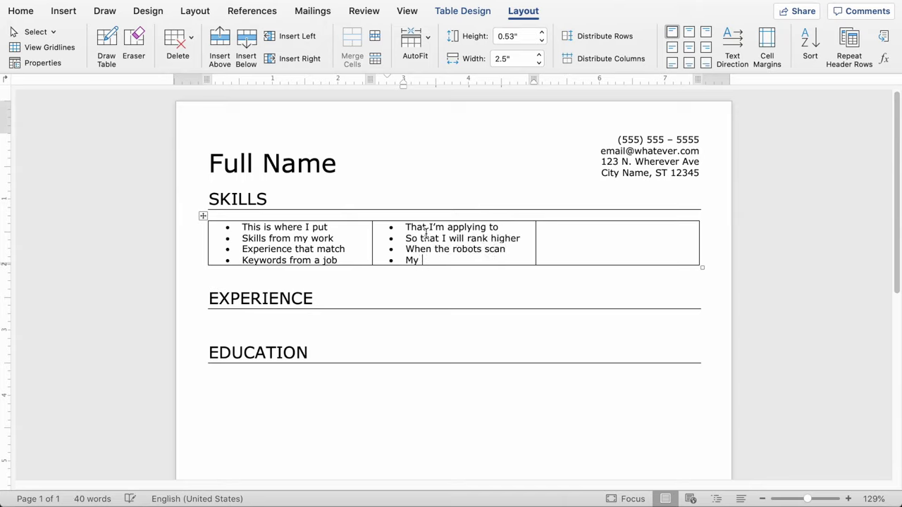
text(resume, which will)
key(Return)
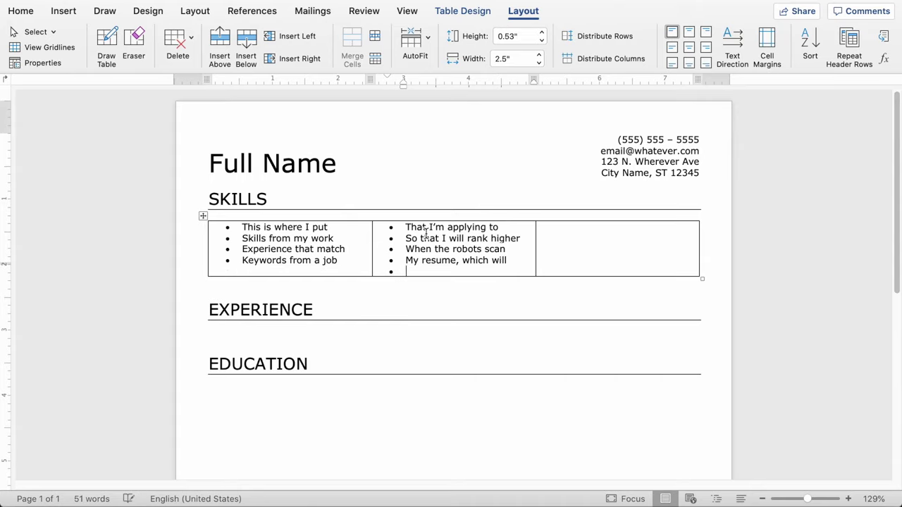
key(BackSpace)
key(BackSpace)
- Fill the third skills cell with bullets "Increase my odds", "Of getting an interview", "Vs. the hundreds of" and "Other applicants"
key(Tab)
text(* incre)
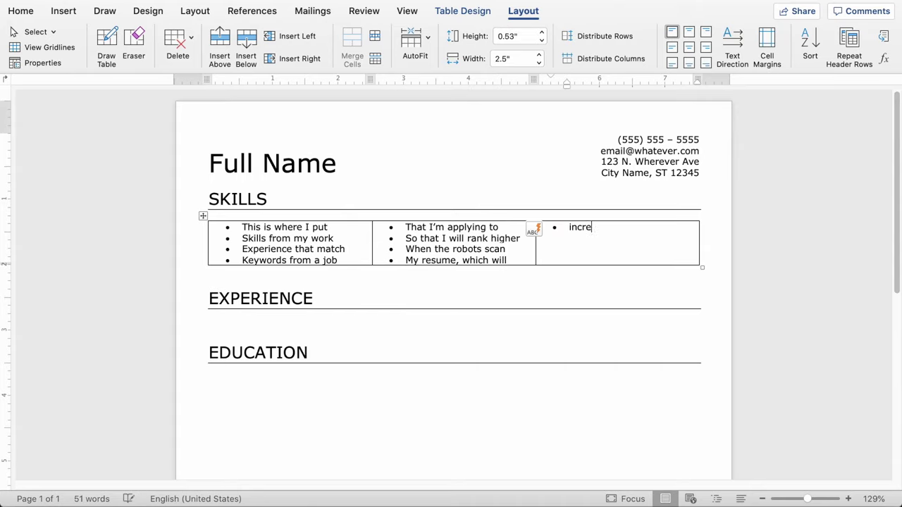
text(ase my odds)
key(Return)
text(of gettin)
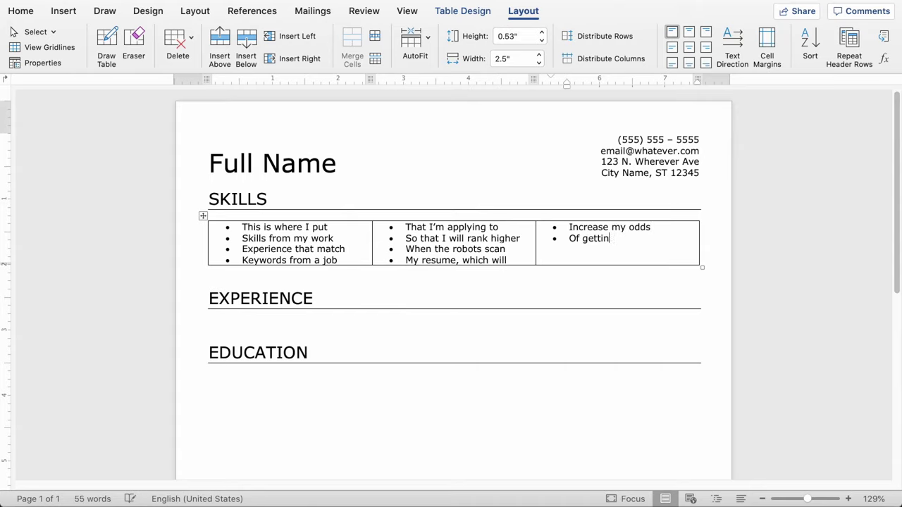
text(g an interview)
text(VS. the hundreds)
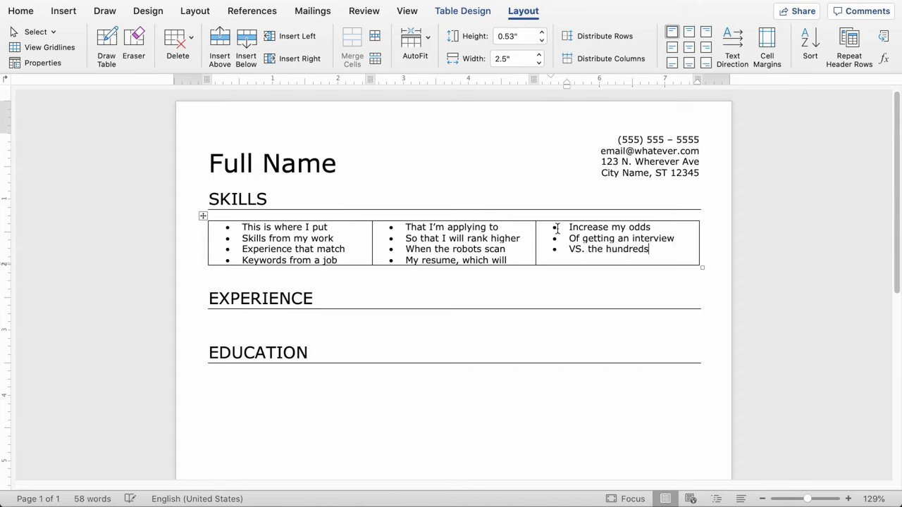
key(alt+BackSpace)
key(alt+BackSpace)
key(alt+BackSpace)
text(Vs. the hundreds of)
key(Return)
text(Other applicant)
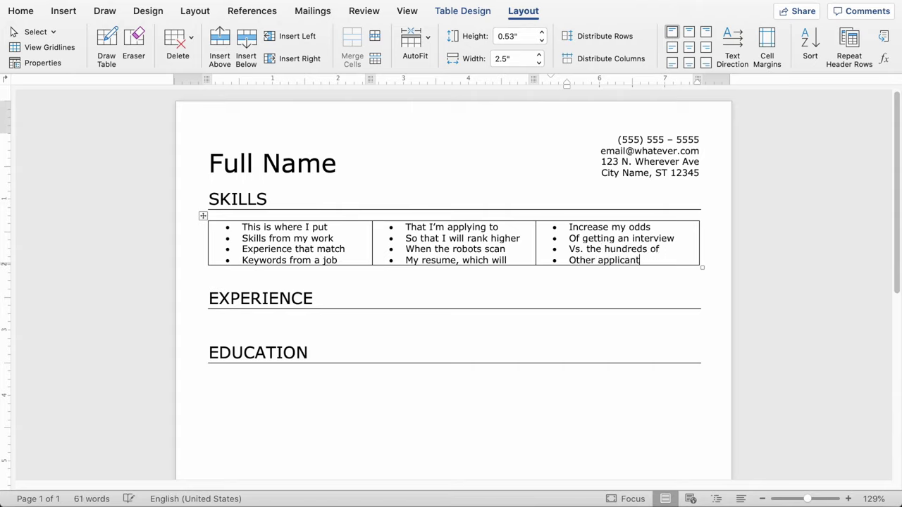
text(s)
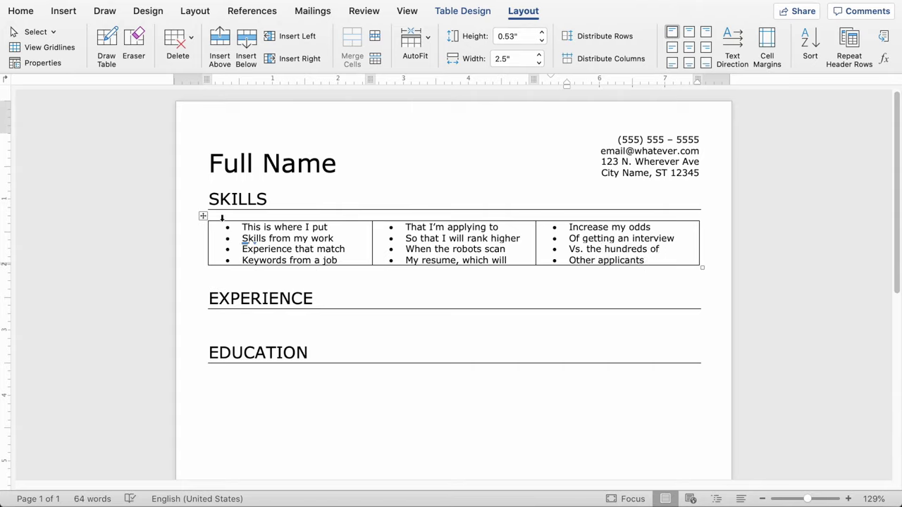
- Remove all borders from the whole three-column skills table
click(203, 216)
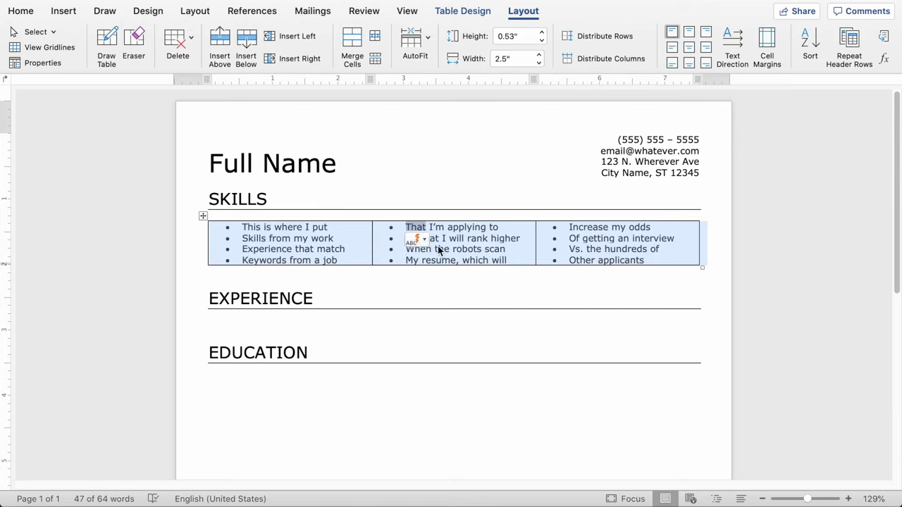
click(471, 14)
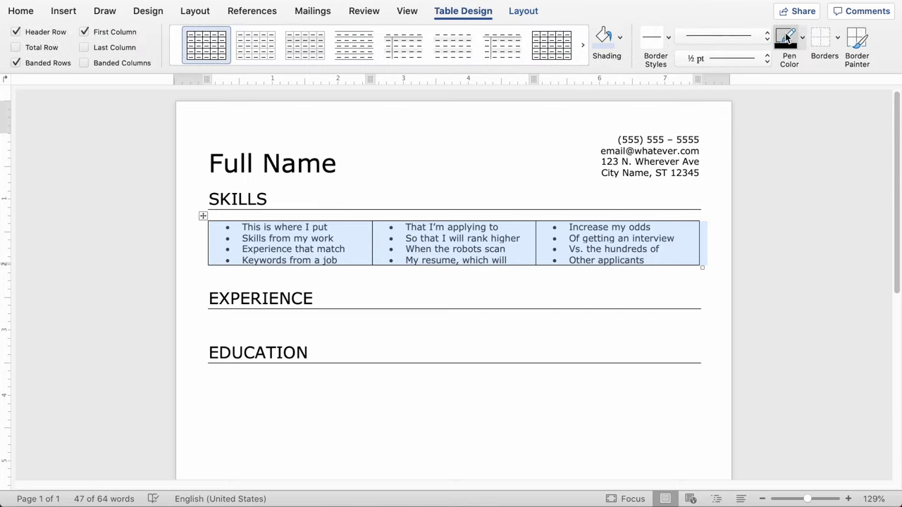
click(837, 37)
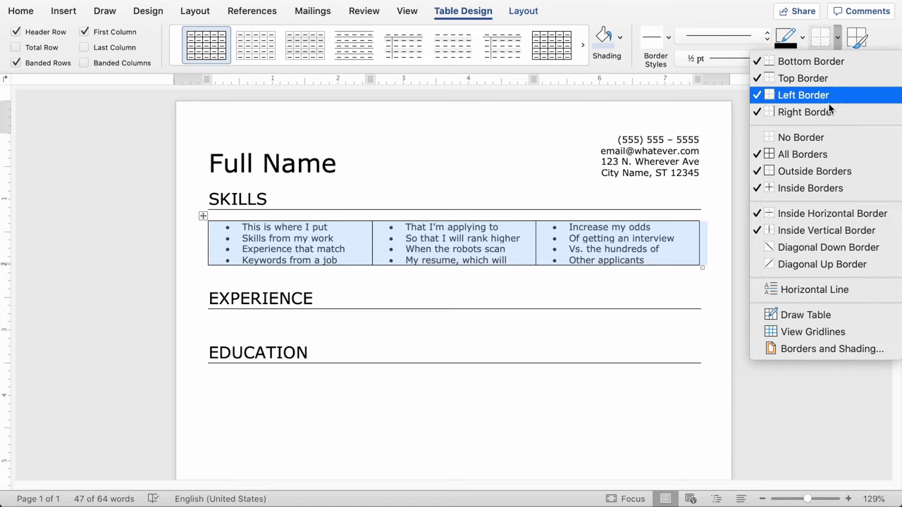
click(819, 139)
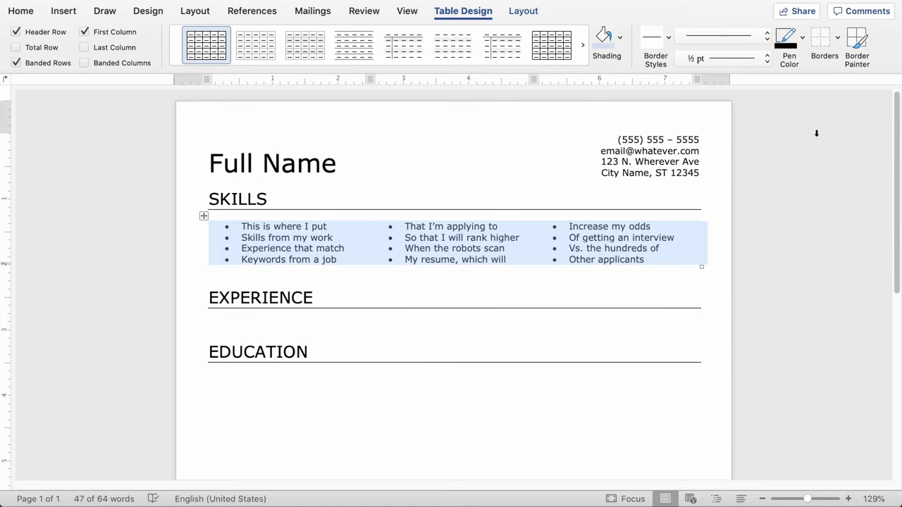
- Enter the date range "MM/YYYY - Present" on the blank line below the EXPERIENCE heading
click(319, 317)
click(301, 322)
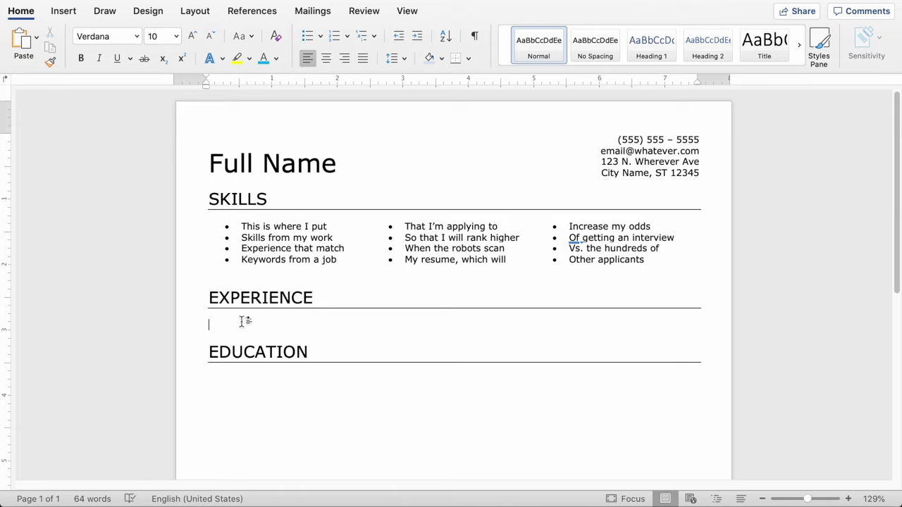
text(MM/YYYY - Present)
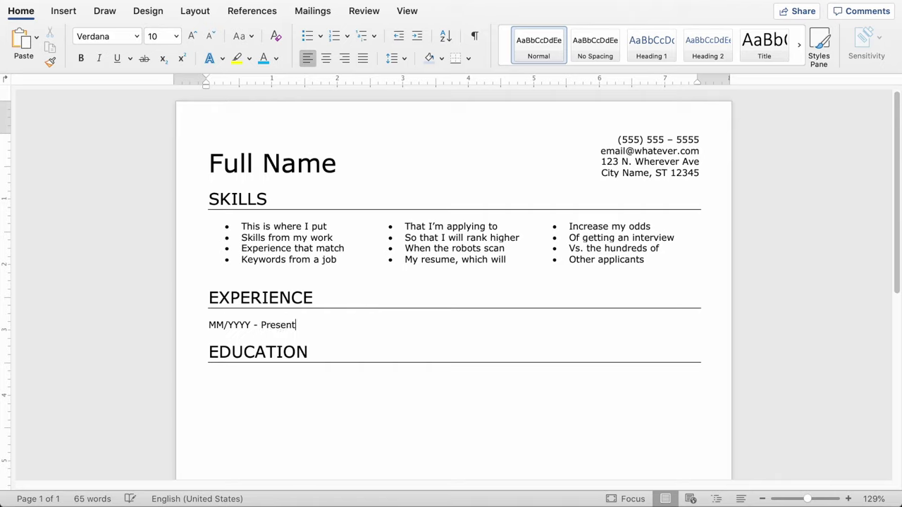
- Replace "Present" in the experience date range with "MM/YYYY"
double_click(272, 326)
text(MM/YYY)
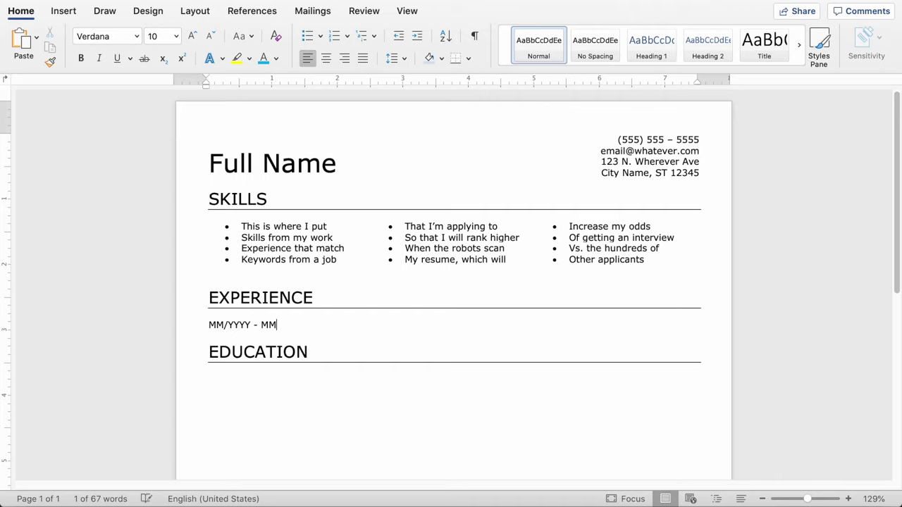
text(Y)
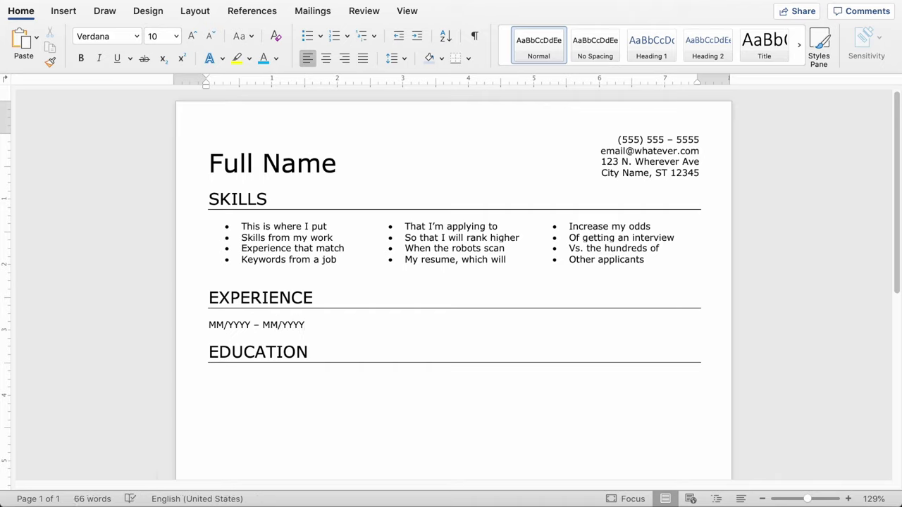
- Change the end date of the experience date range back to "Present"
drag(263, 325, 302, 328)
key(BackSpace)
text(Present)
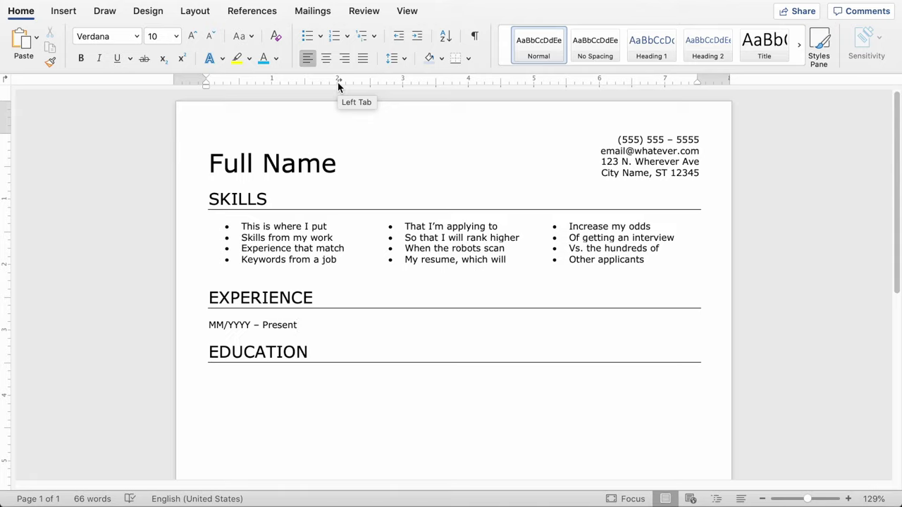
- Add "Your Job Title" in bold after the experience date range, aligned to the left tab stop at 2"
key(Tab)
key(cmd+b)
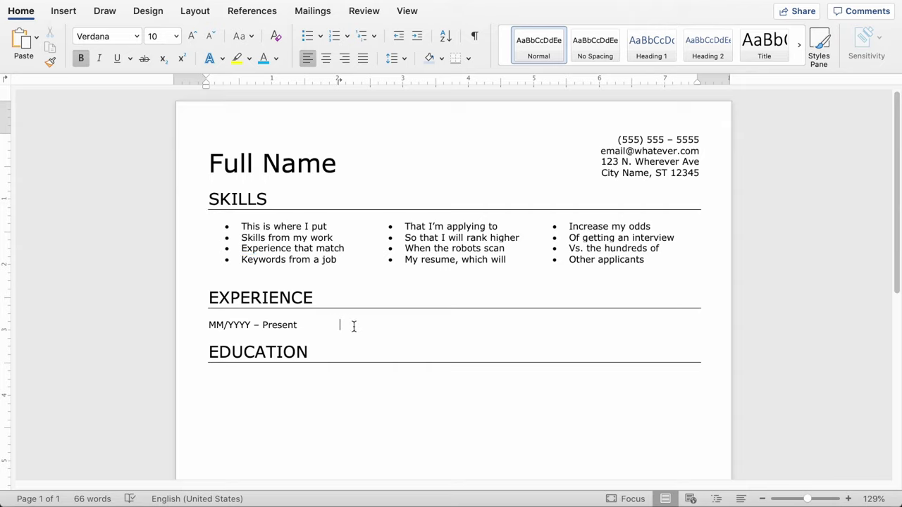
text(Your Job Title)
key(super+b)
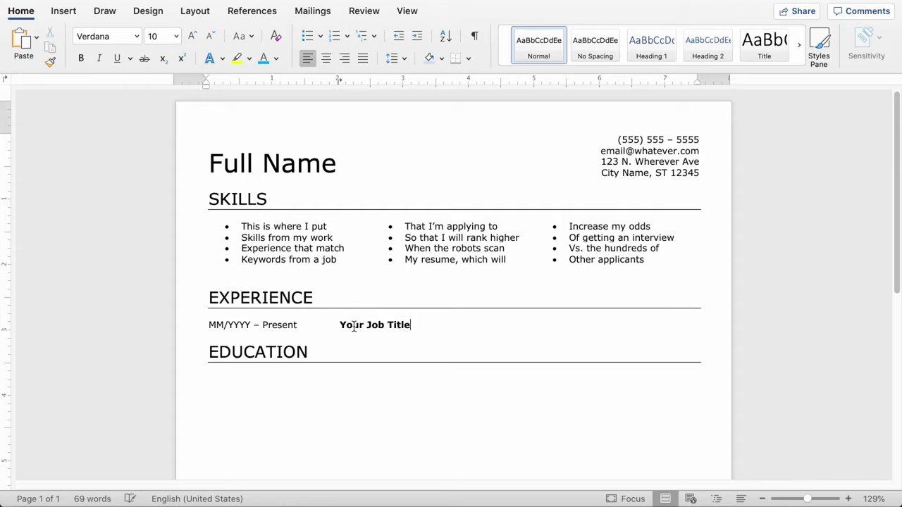
- Complete the job line with ", Company Name – City, ST" in regular weight after the bold job title
text(, Compnay)
key(BackSpace)
key(BackSpace)
key(BackSpace)
text(any )
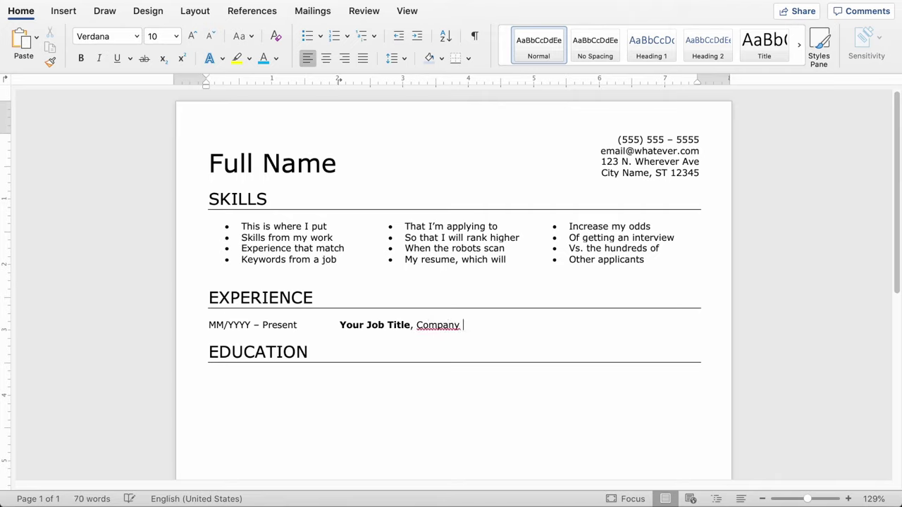
text(Name – City, ST)
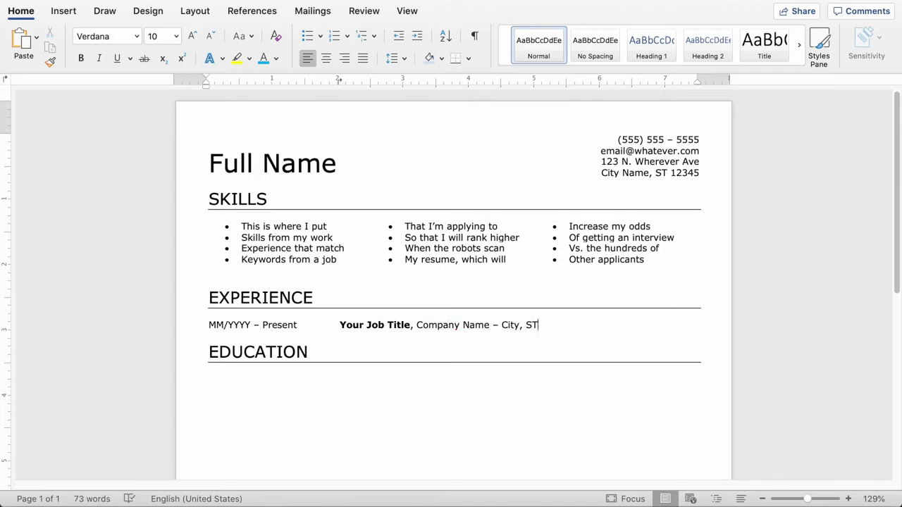
- Start a bulleted list below the job line with "Quantified my resume bullet points to show measurable accomplishments and inputs"
key(Return)
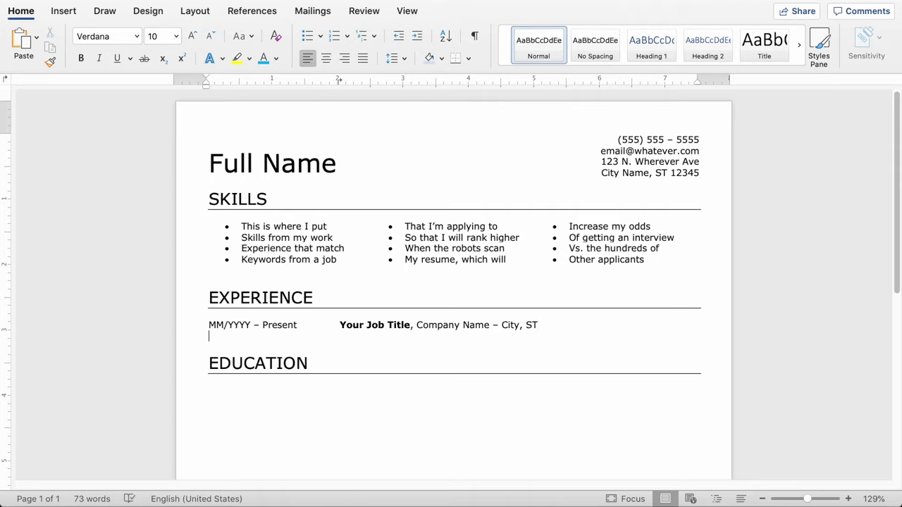
click(307, 36)
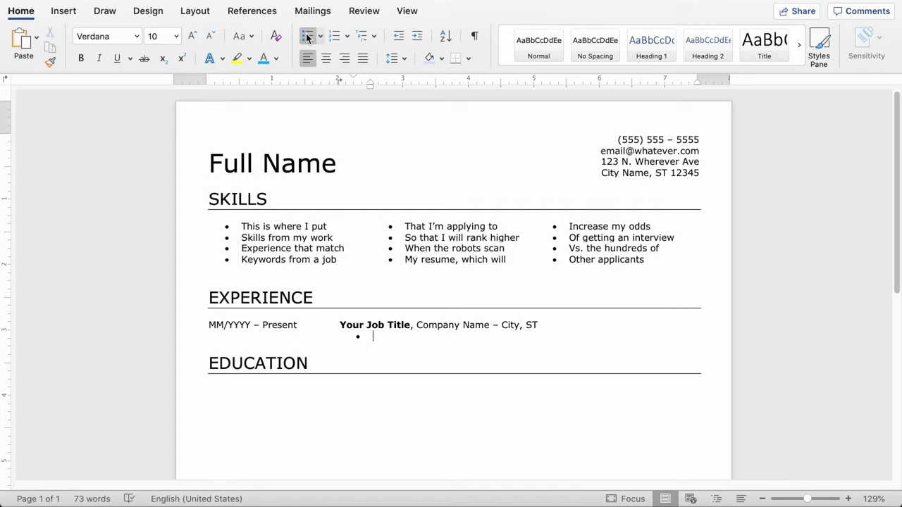
text(Quantified my resume)
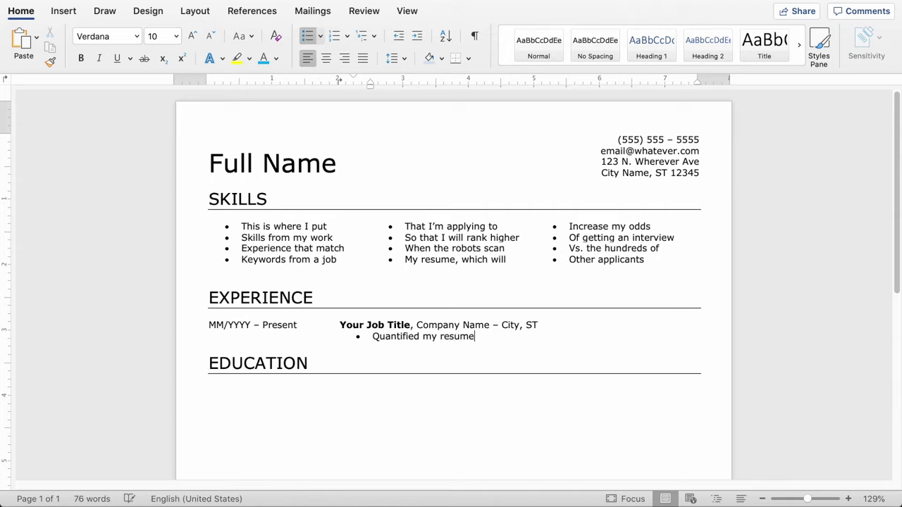
text( bullet points to show measurable)
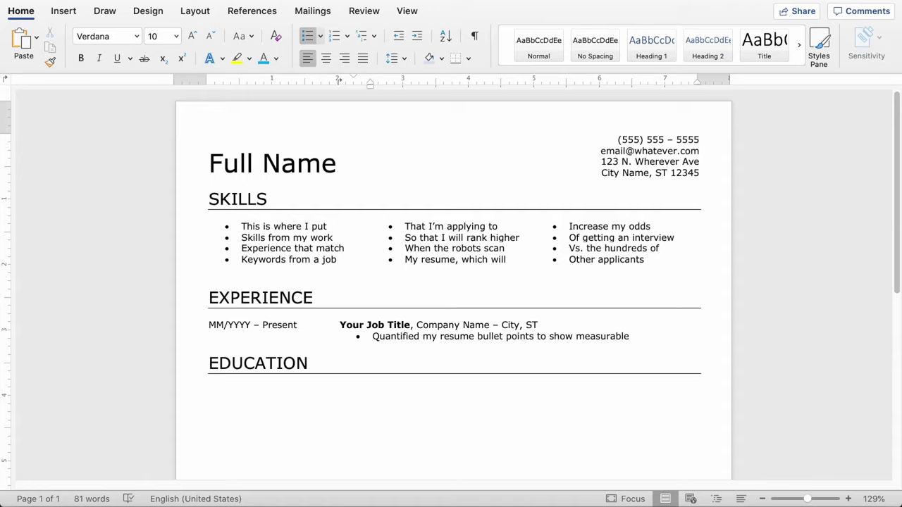
text(accomplishments)
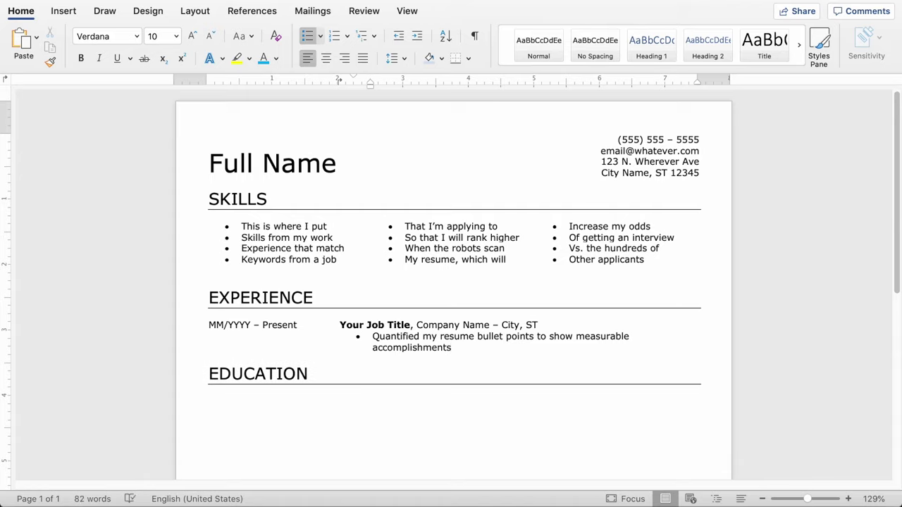
text( and inputs)
- Add a second job bullet reading "Focused on specific accomplishments or achievements that I felt comfortable speaking to in a job interview"
key(Return)
text(Focused)
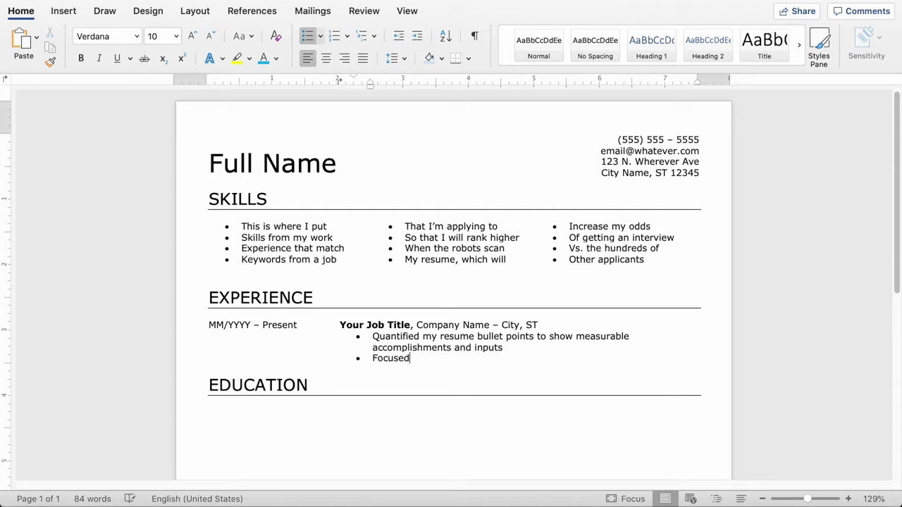
text( on specific accomplishments)
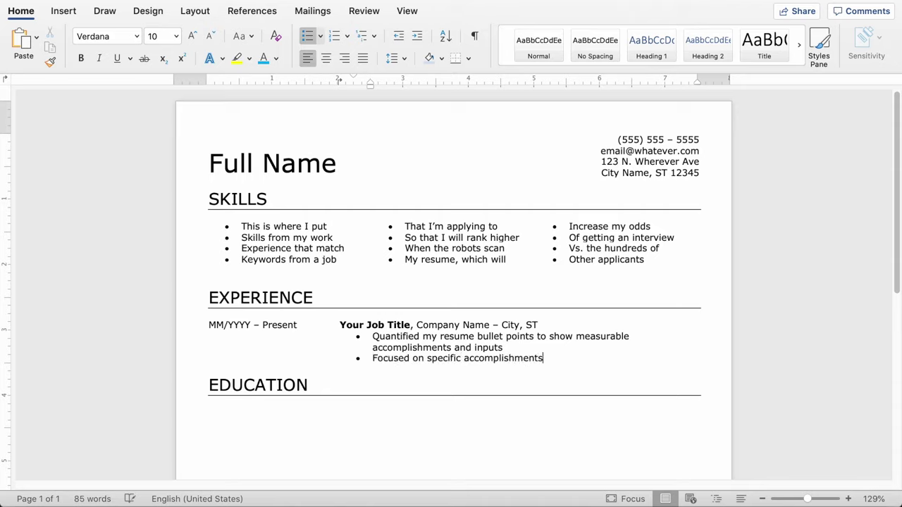
text( or achievements that I )
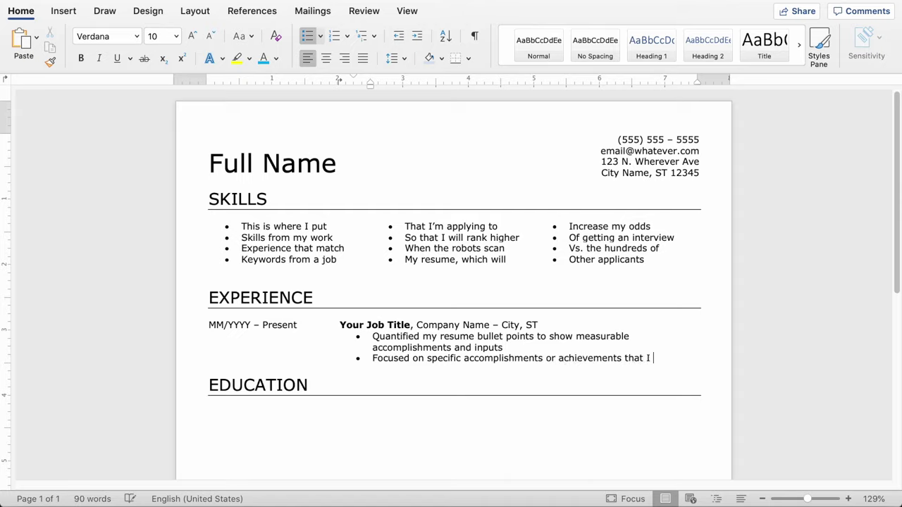
text(felt comfortable speaking to in a job )
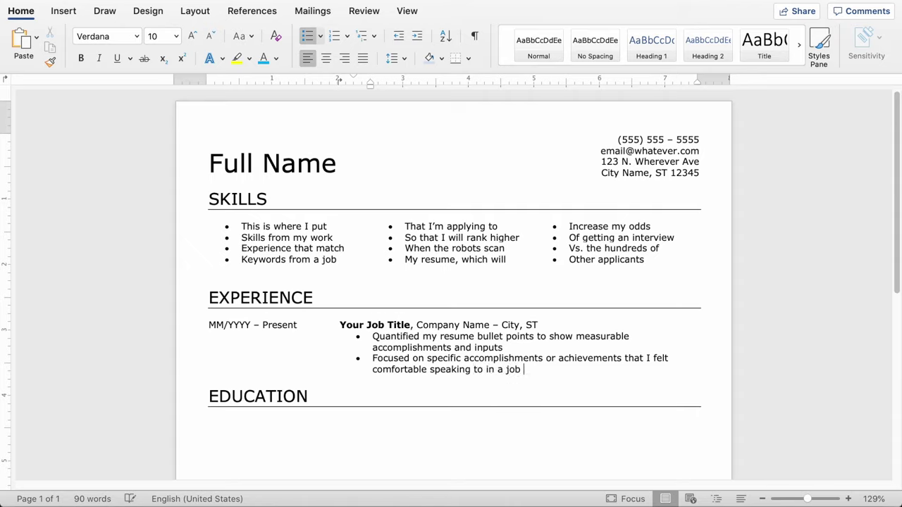
text(interview)
- Add a third job bullet reading "Increased odds of an interview by starting with action verbs"
key(Return)
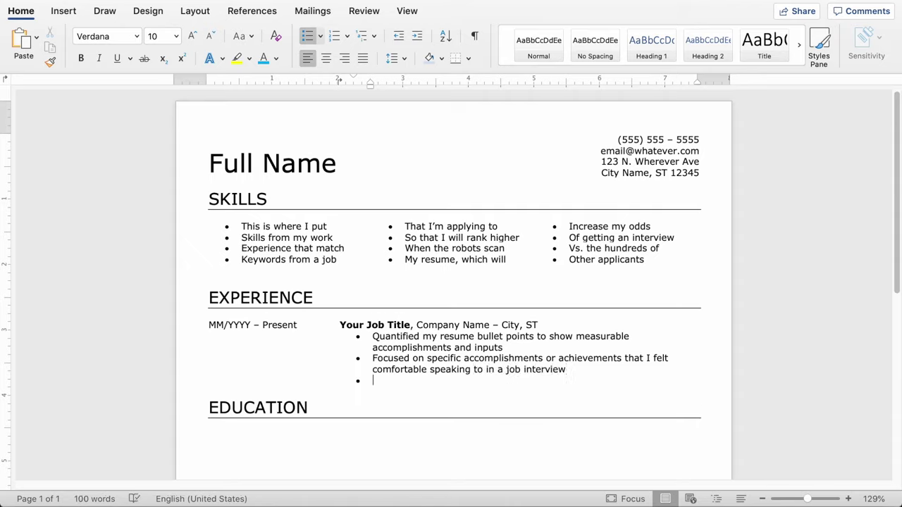
text(Increased odds of)
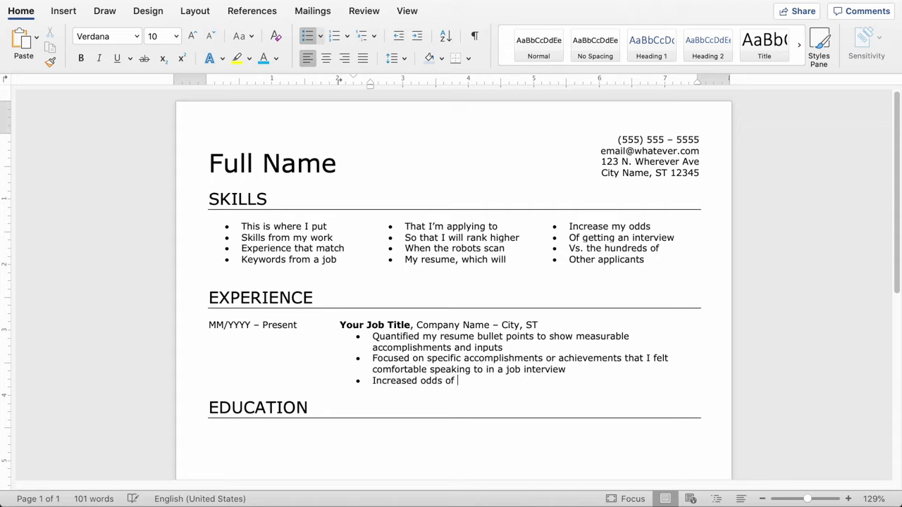
text( an interview by sta)
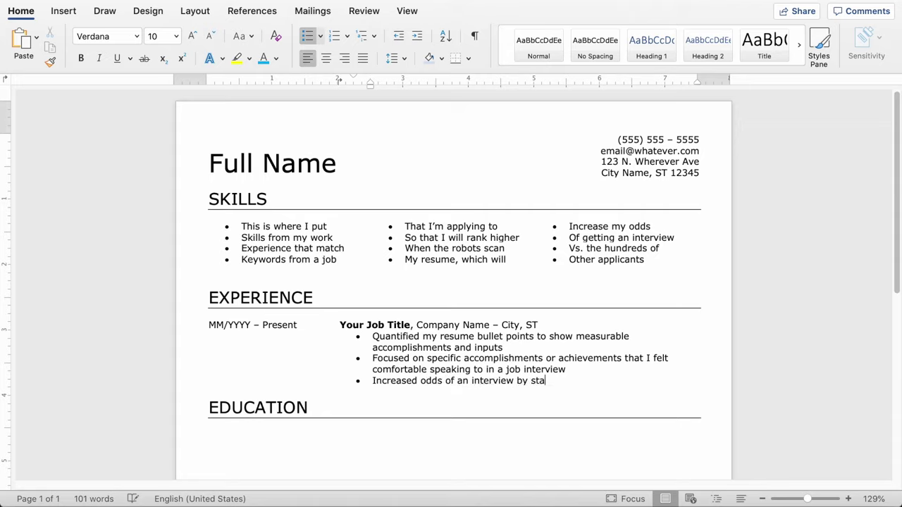
text(rting )
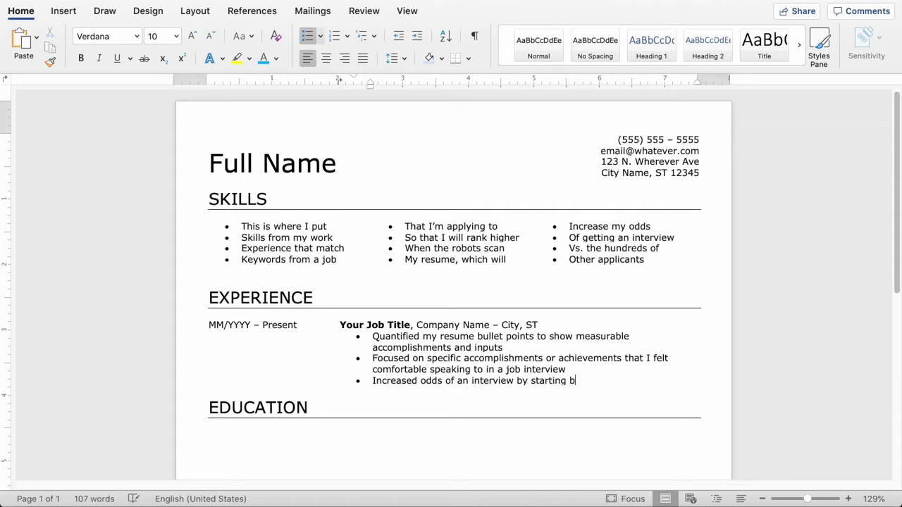
text(with action versb)
key(BackSpace)
key(BackSpace)
text(bs)
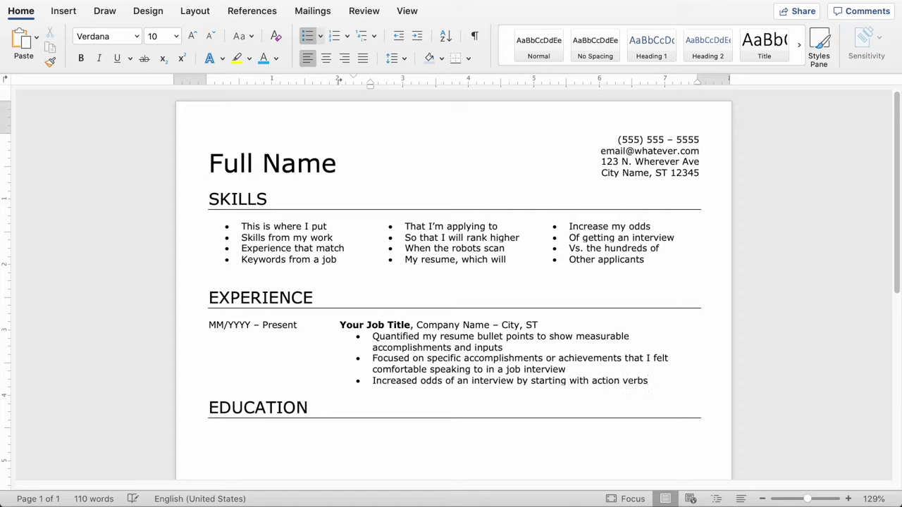
- Add a fourth job bullet reading "Emphasized keywords that matched job description" and end the list, leaving a blank line below it
key(Return)
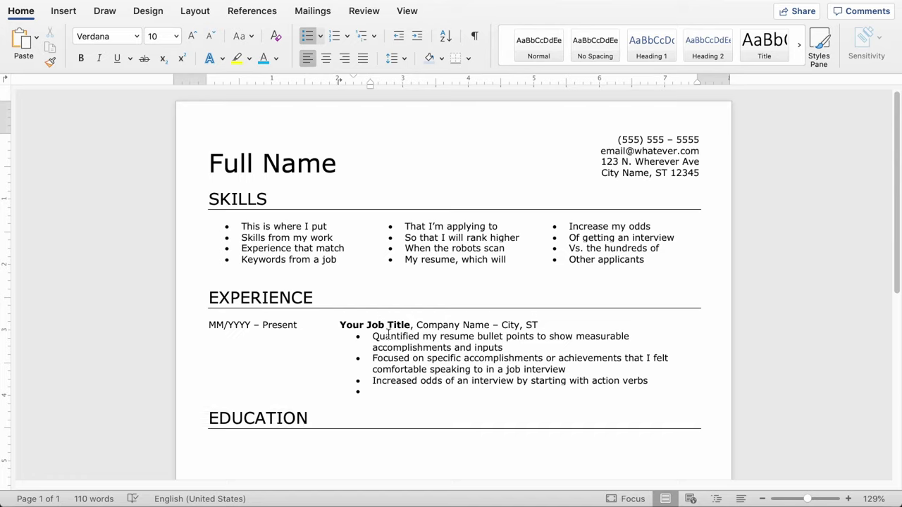
text(Emphasized keyowr)
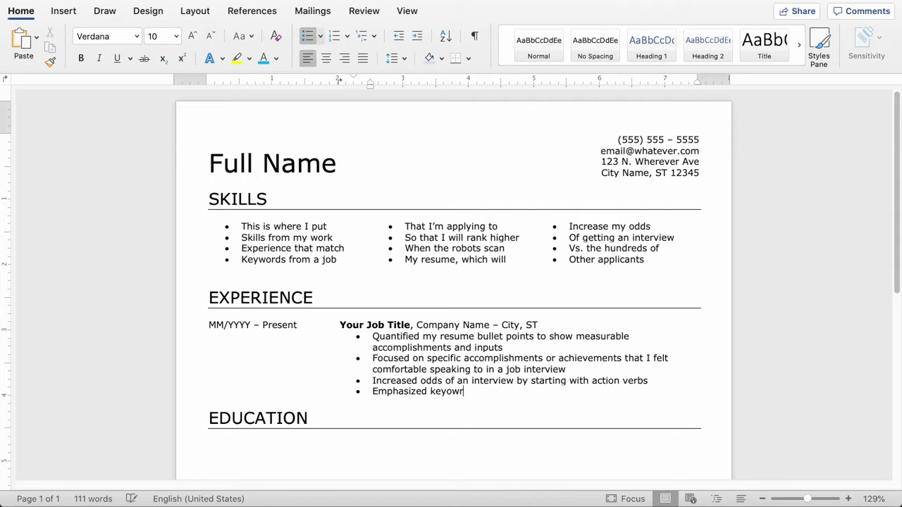
key(BackSpace)
key(BackSpace)
key(BackSpace)
text(words )
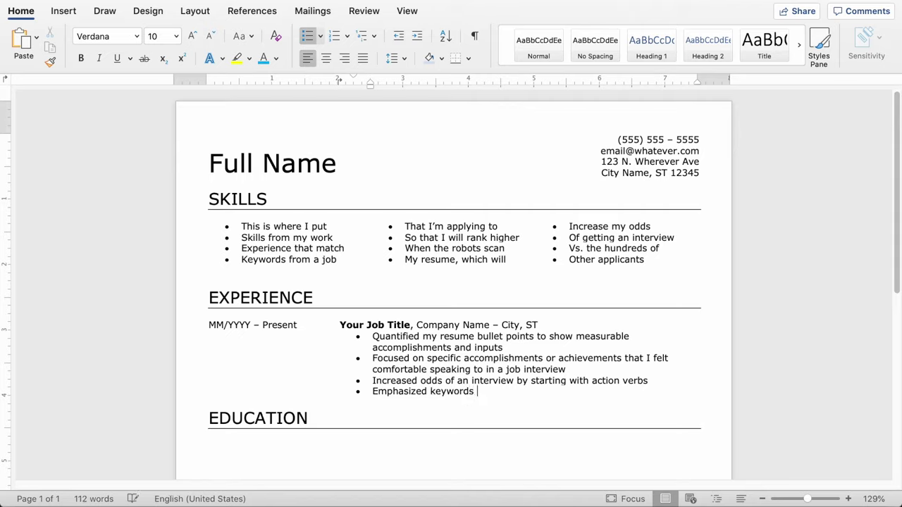
text(that matched job)
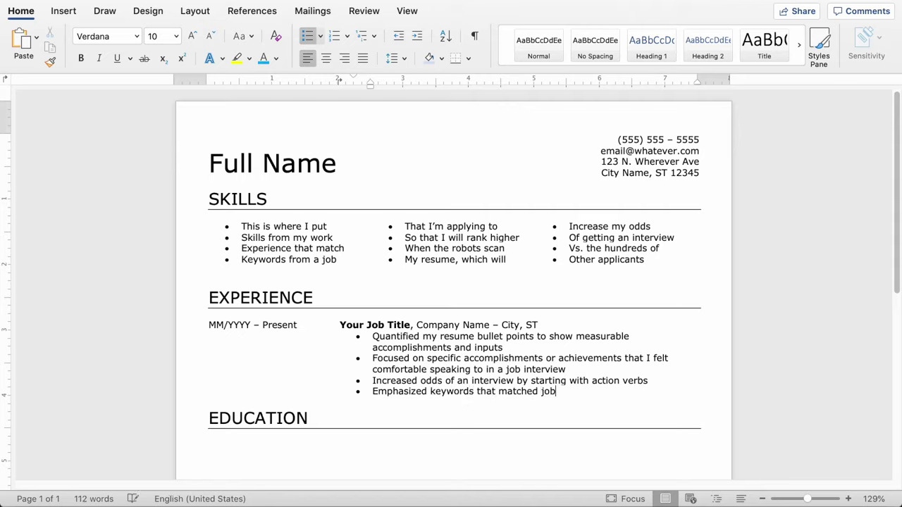
text( description)
key(Return)
key(Return)
key(Return)
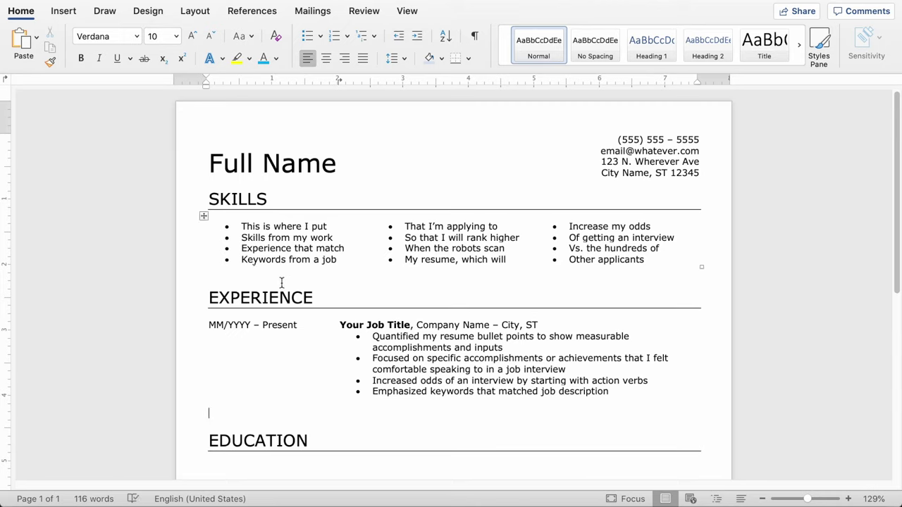
- Copy the complete job entry with its bullets and paste it three times below the original in the Experience section
drag(209, 328, 627, 396)
key(cmd+c)
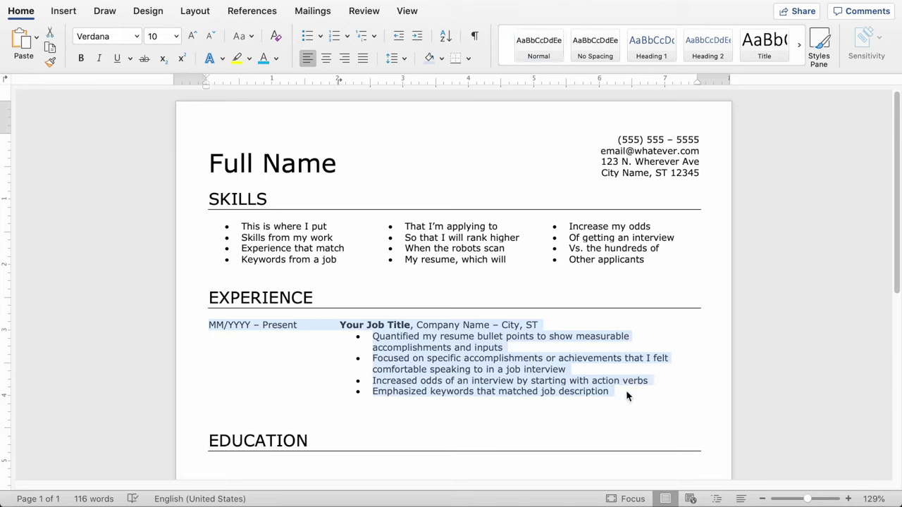
click(239, 414)
key(cmd+v)
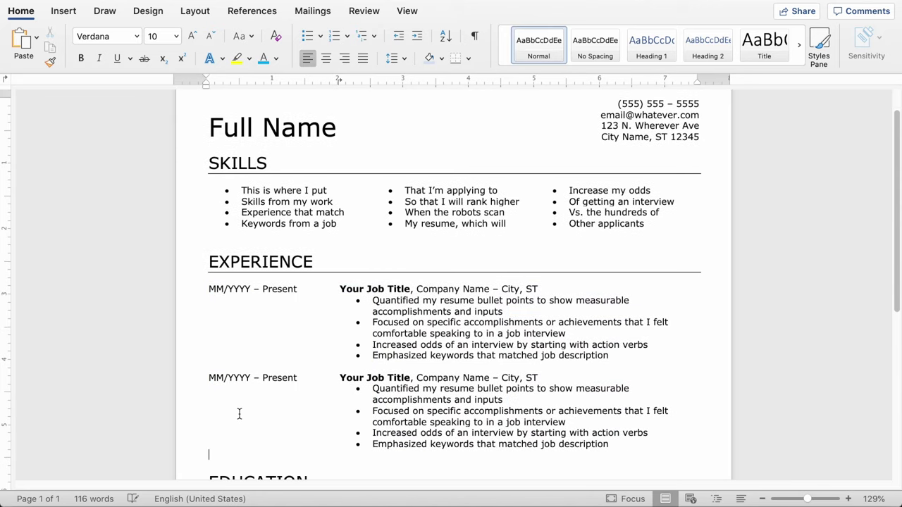
scroll(239, 414, down, 3)
key(cmd+v)
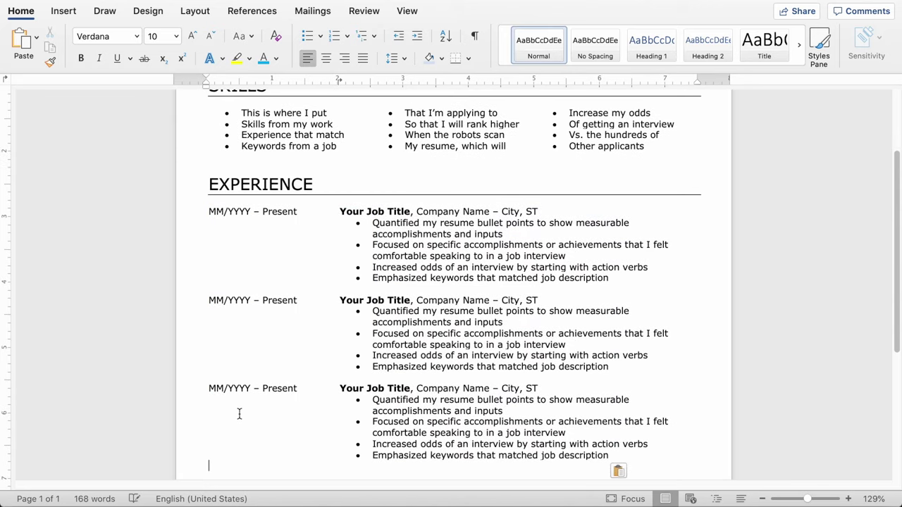
scroll(239, 414, down, 2)
key(cmd+v)
scroll(239, 413, down, 2)
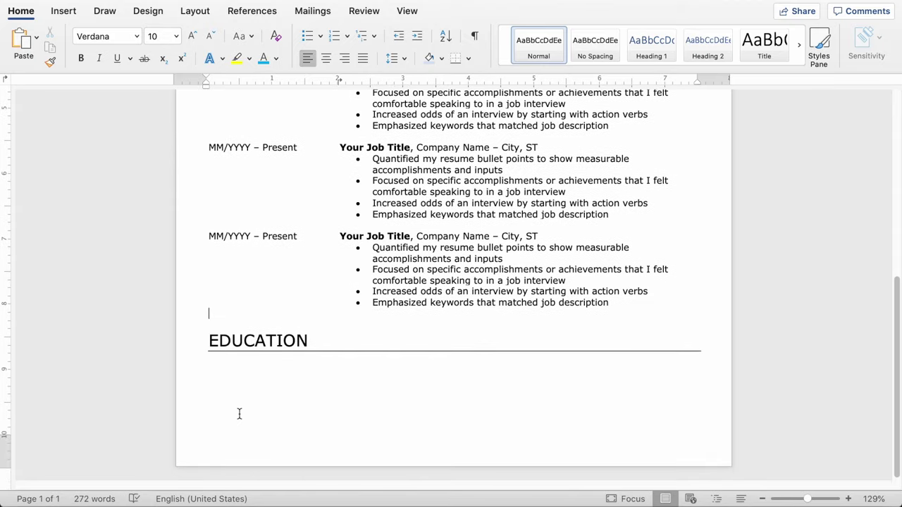
- Replace "Present" with "MM/YYYY" in the date ranges of the second, third and fourth job entries
scroll(336, 308, up, 5)
double_click(285, 247)
text(MM/YYYY – MM/YYYY)
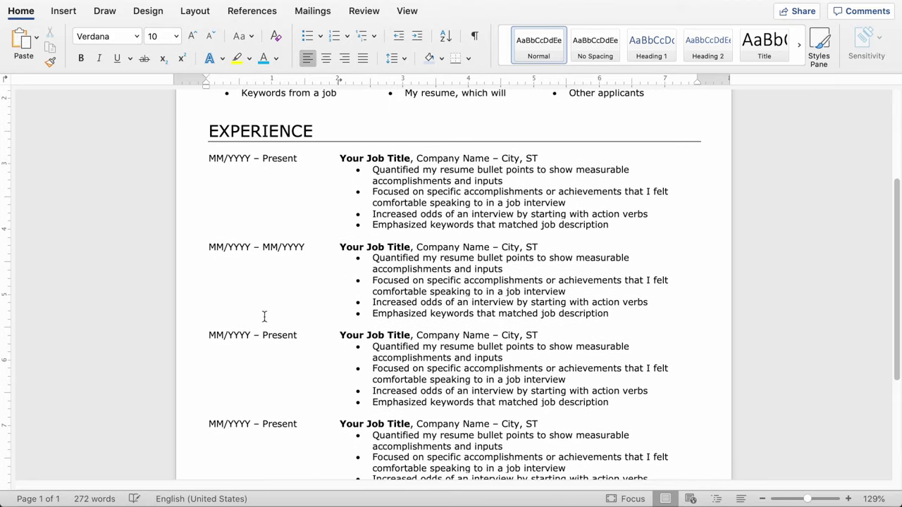
double_click(280, 335)
text(MM/YYYY)
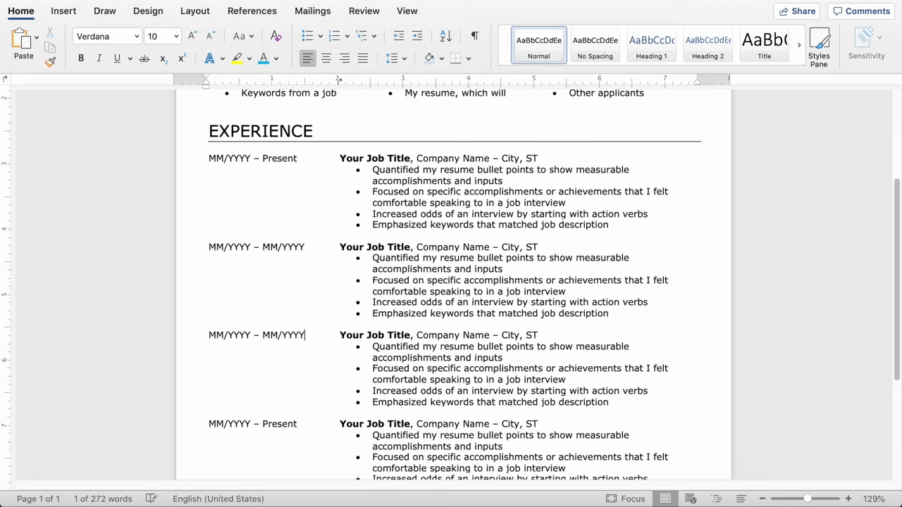
double_click(280, 424)
text(MM/YYYY)
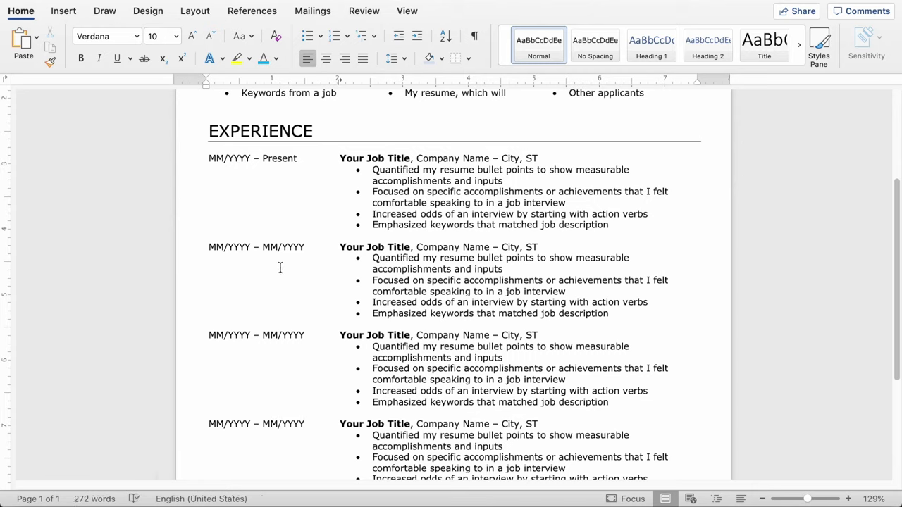
drag(372, 258, 648, 316)
drag(339, 246, 647, 305)
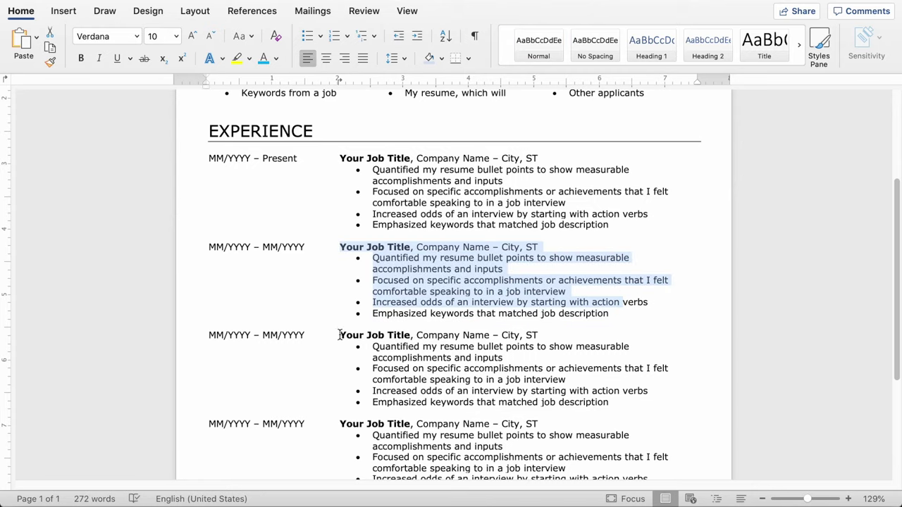
drag(340, 335, 614, 396)
click(417, 212)
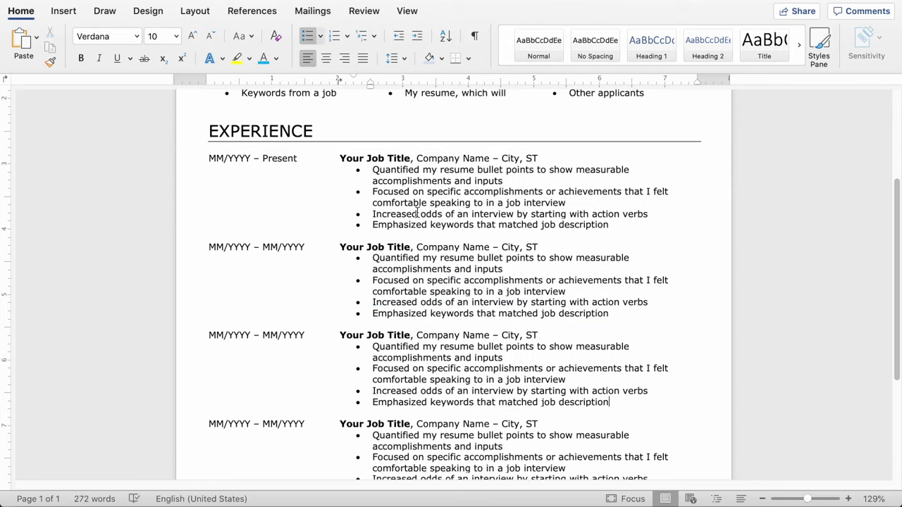
- Enter "Graduated MM/YYYY" on the line below the EDUCATION heading
scroll(417, 213, down, 5)
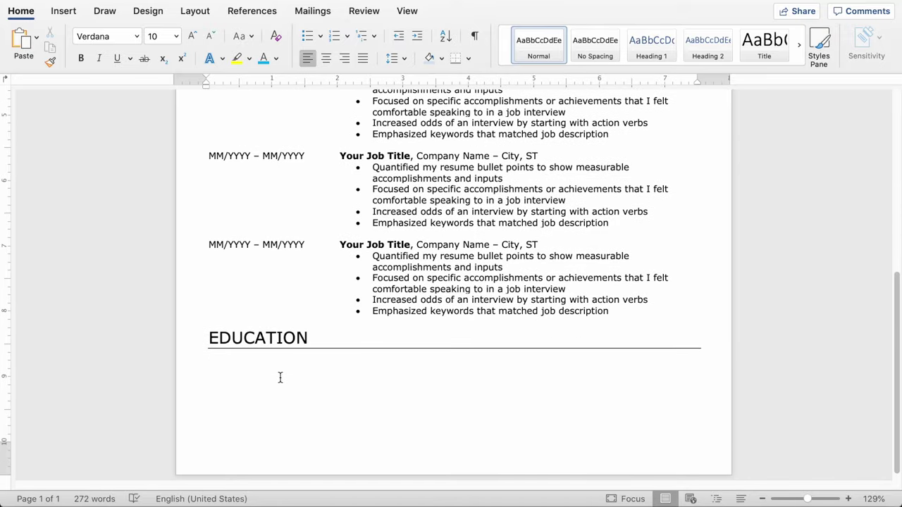
text(Gradua)
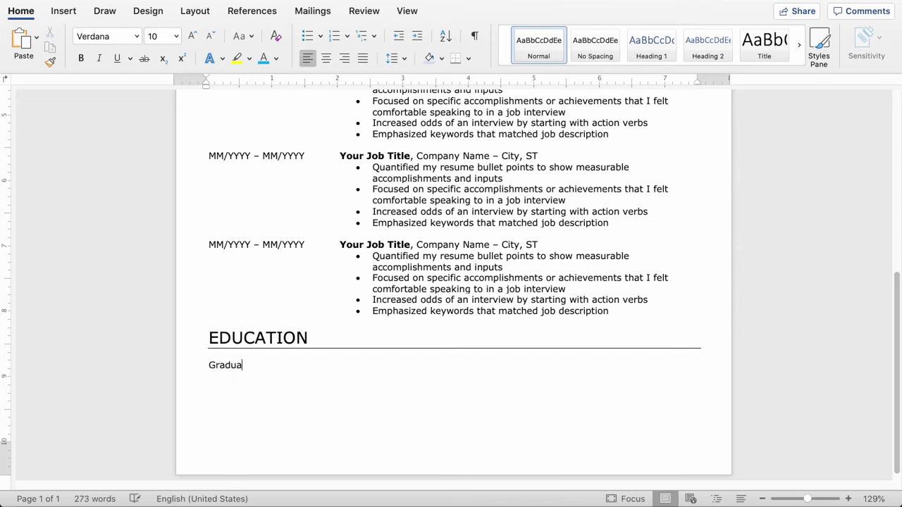
text(ted -)
key(BackSpace)
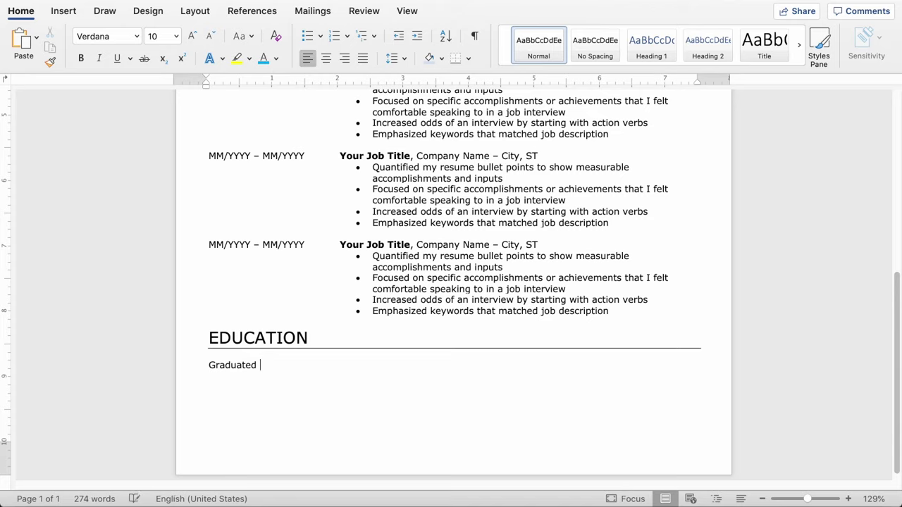
text(MM/YYYY)
- Try "Graduating MM/YYYY" and a bare "MM/YYYY" as the education date, and undo both changes
double_click(233, 367)
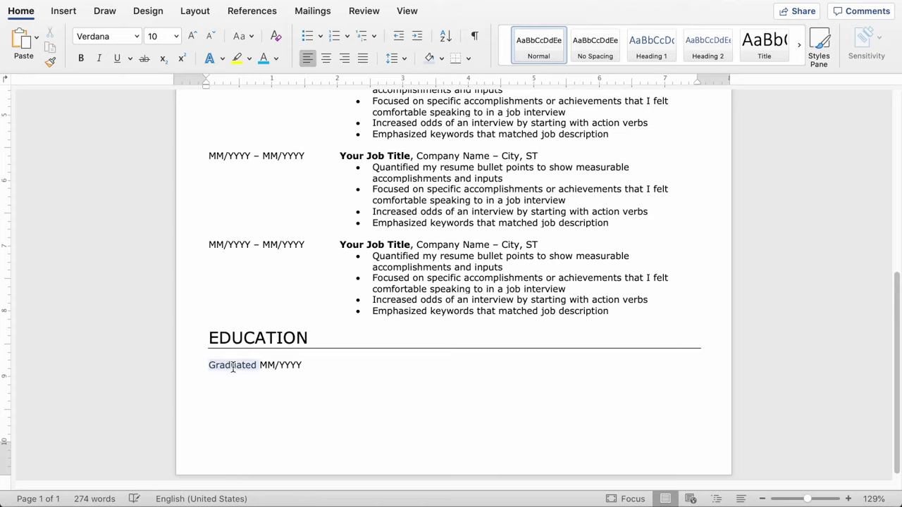
text(Graduating)
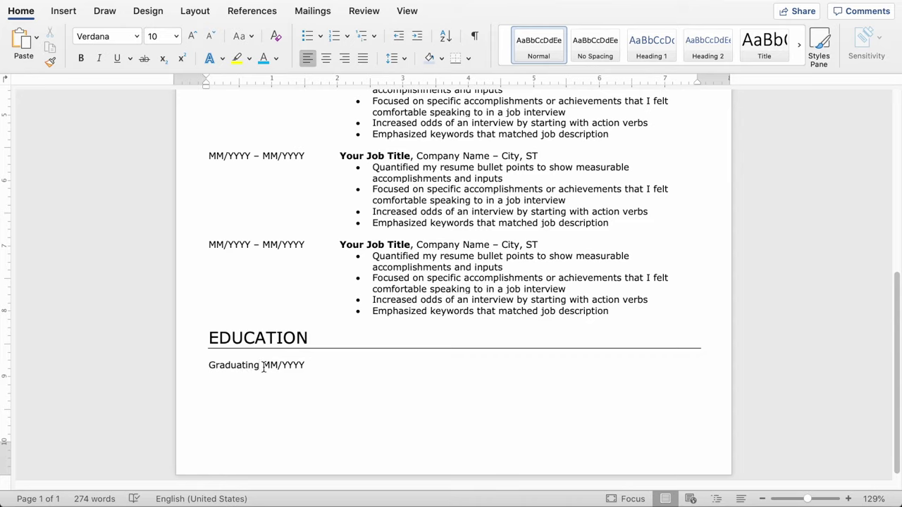
drag(259, 366, 208, 366)
key(BackSpace)
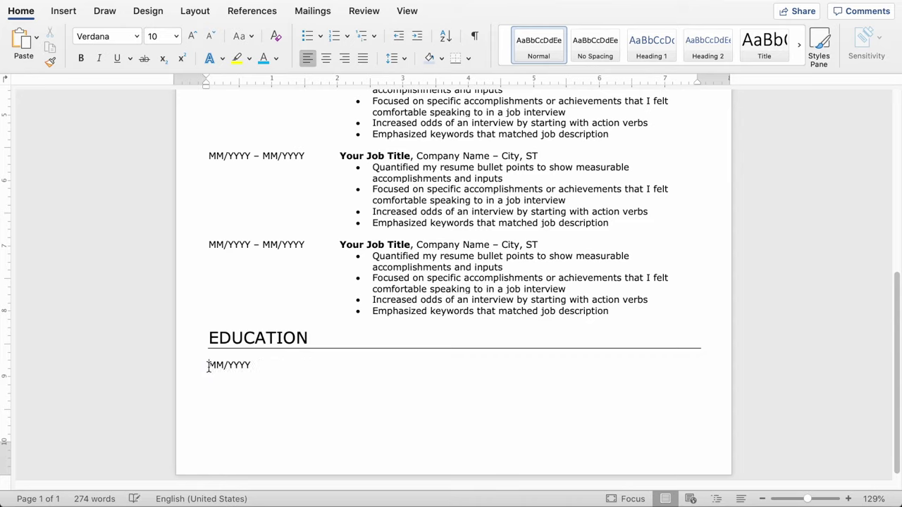
triple_click(234, 367)
click(272, 365)
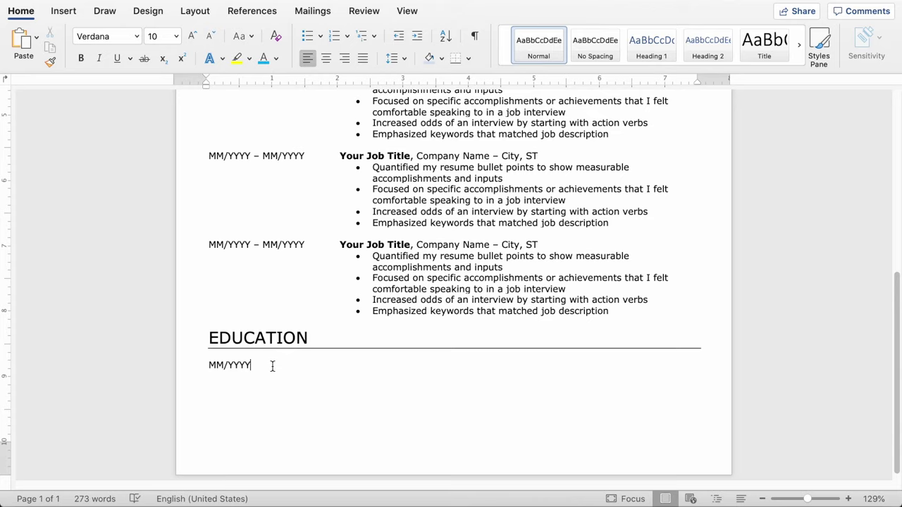
text(your choice!)
key(super+z)
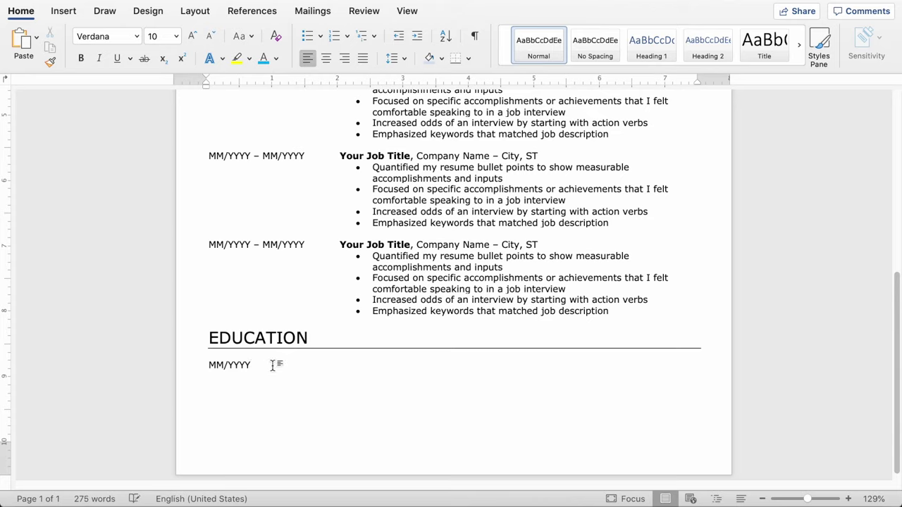
key(super+z)
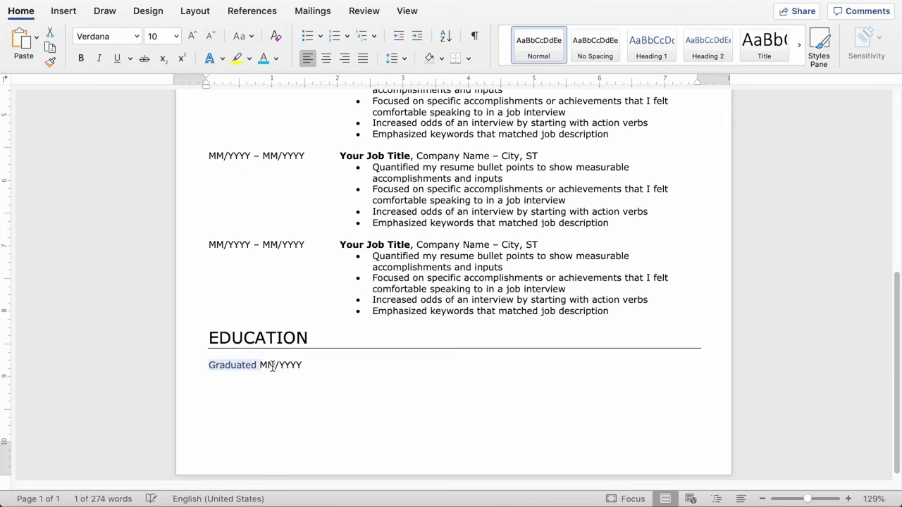
- Add "Degree or Certificate" in bold after the graduation date, aligned to the tab stop at 2"
click(321, 368)
click(337, 82)
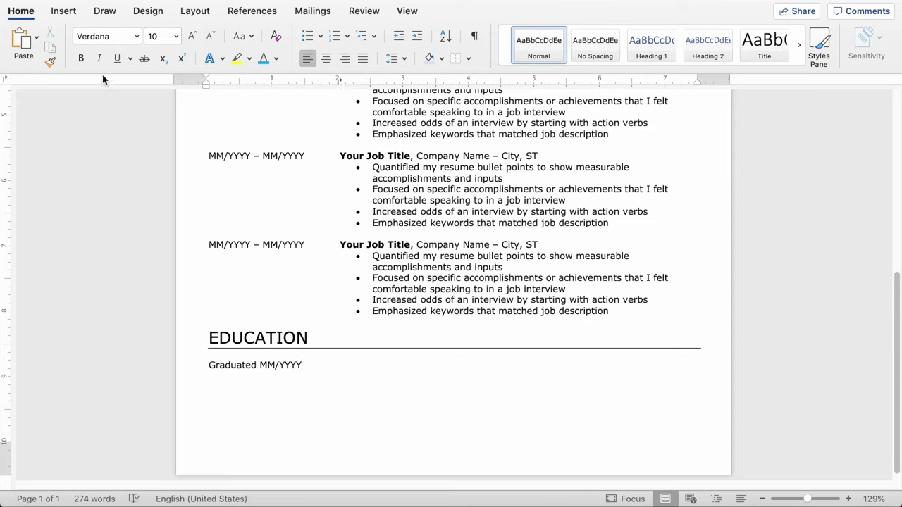
click(81, 58)
key(Tab)
text(Degree )
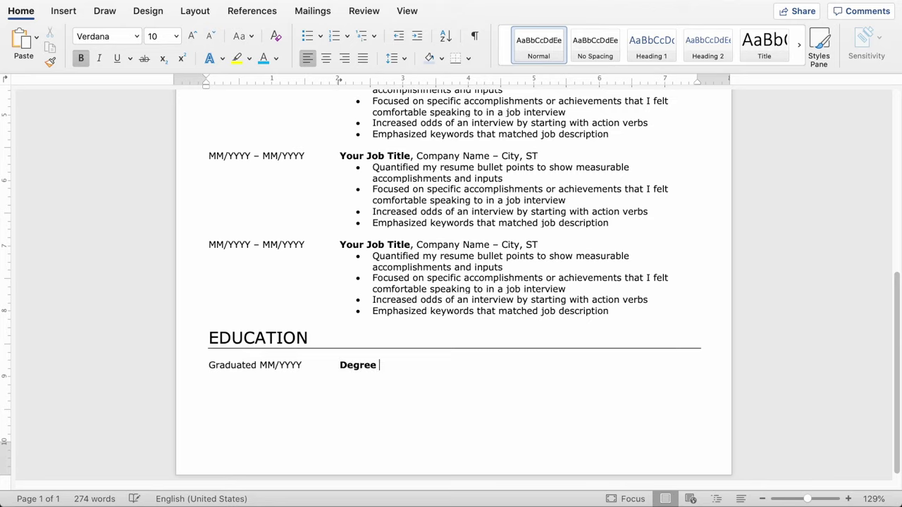
text(or Certificate)
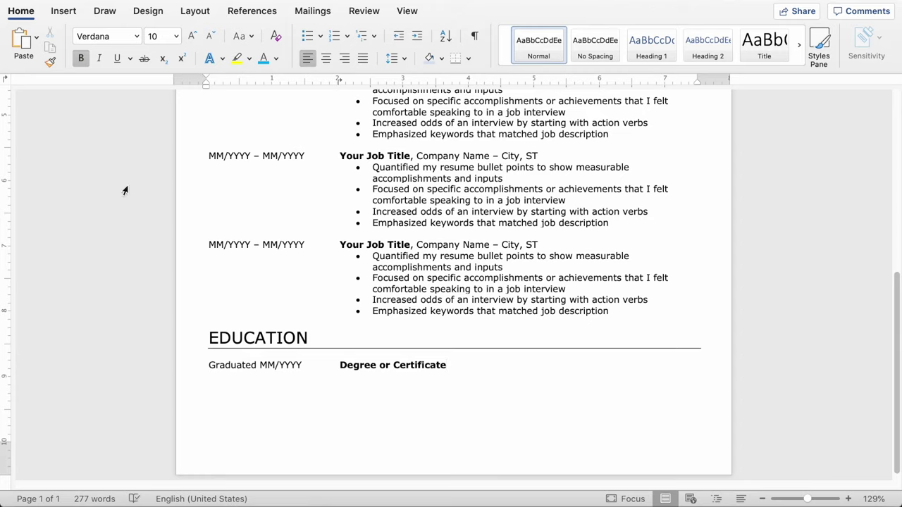
- Complete the education line with ", University Name – City, ST" in regular weight after the bold degree text
click(81, 59)
text(, University Name )
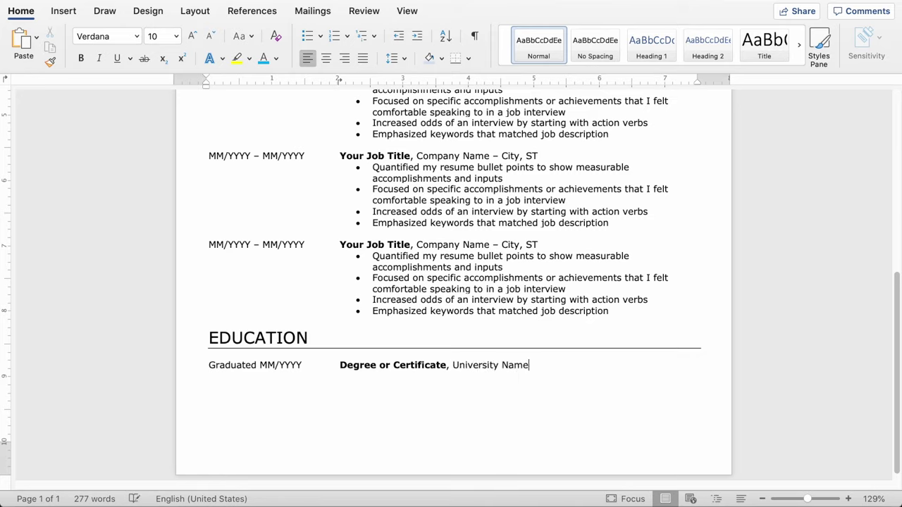
text(- City, ST)
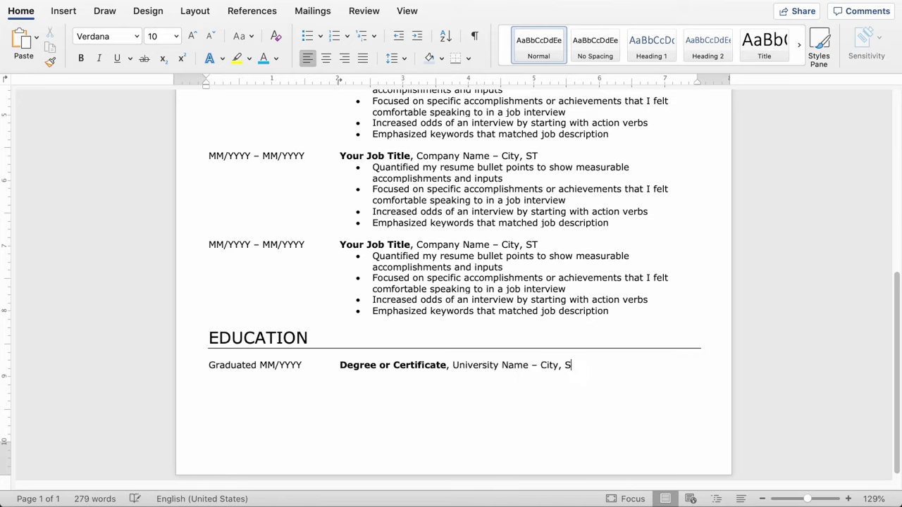
scroll(637, 357, down, 1)
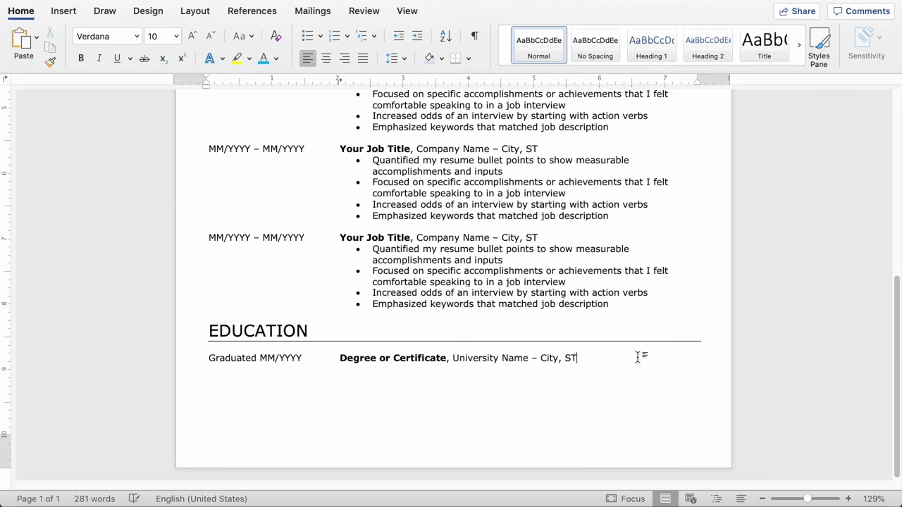
scroll(637, 358, up, 5)
scroll(638, 358, down, 5)
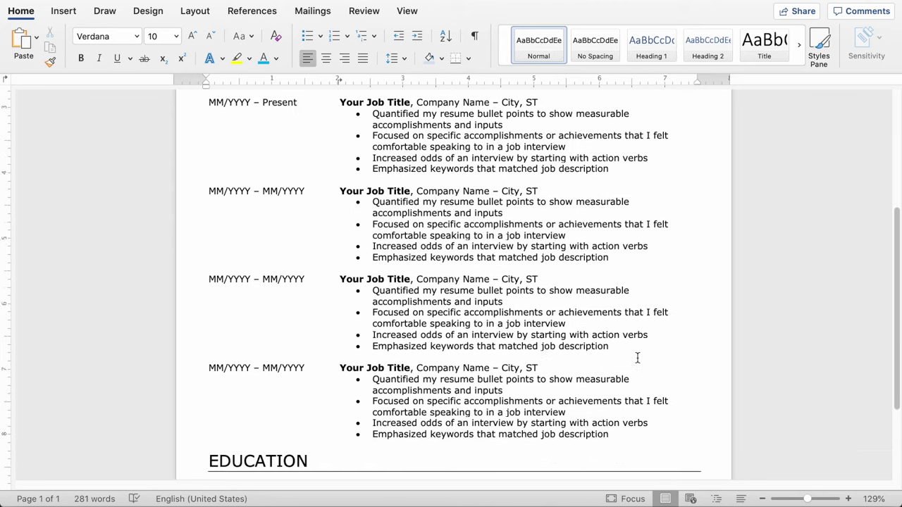
scroll(638, 357, up, 5)
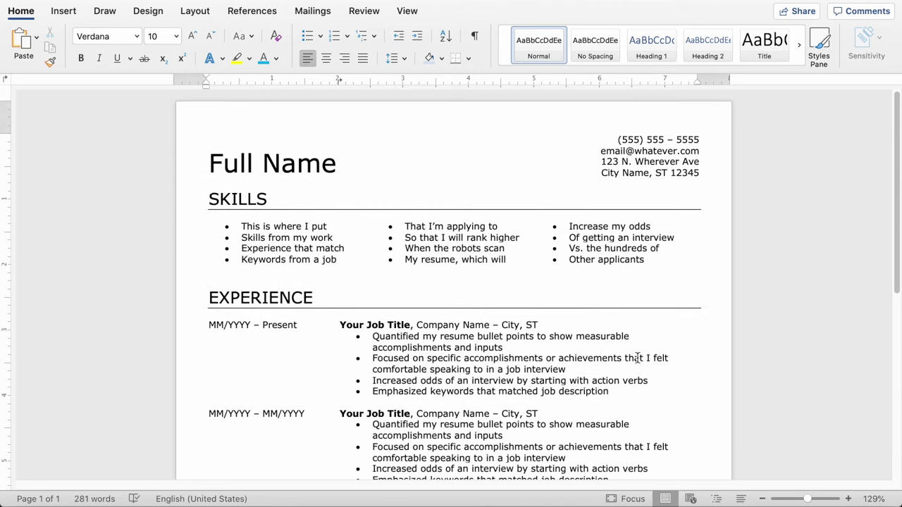